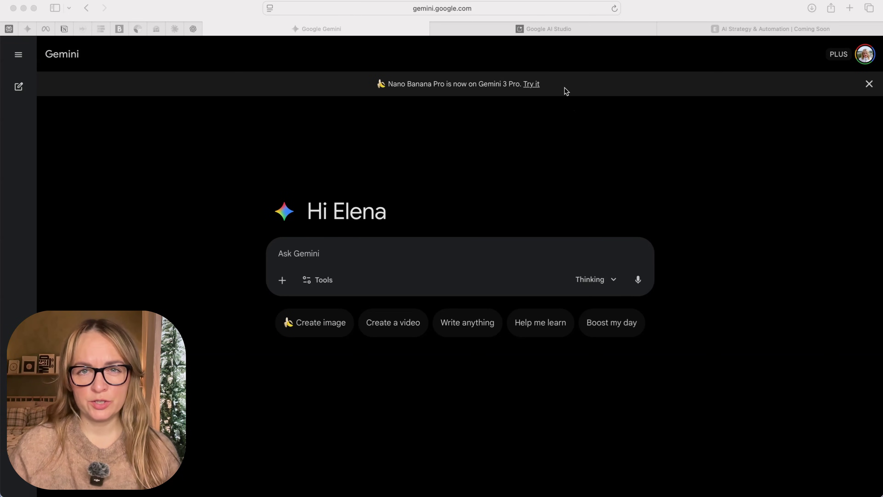
Glance over the Google AI Studio tab, then return to the Gemini home page.
left_click(586, 32)
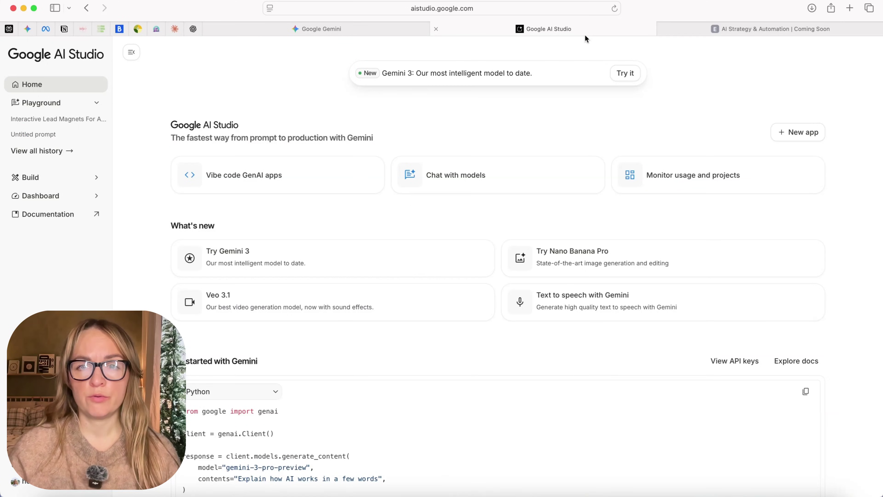
key("ctrl+shift+Tab")
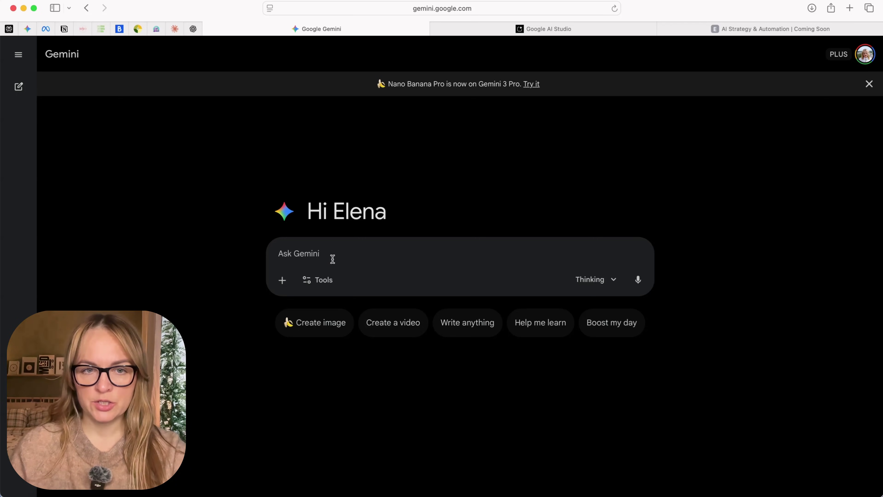
Send the pasted lead-magnet prompt and scroll through the 10 phased ideas Gemini returns.
type("Suggest 10 valuable lead magnets for AI Solopreneur membership. Should be valuable to people who really want to leverage AI but feel overwhelmed and don't know where to start.")
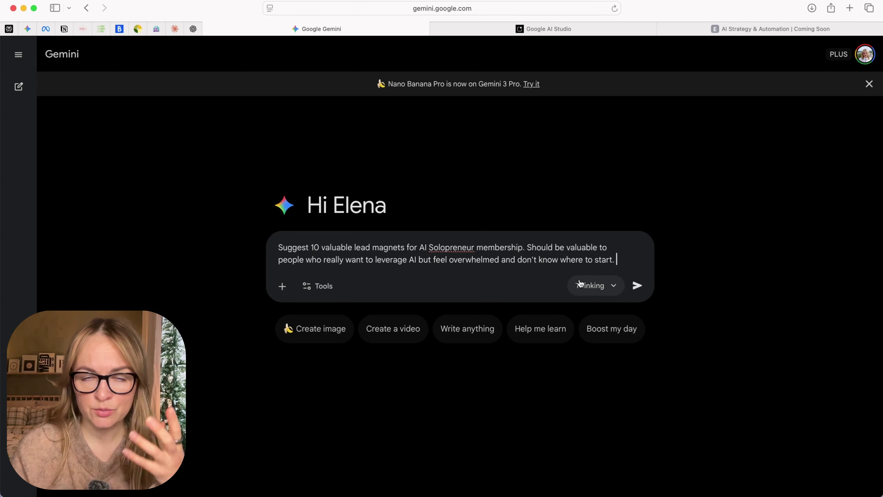
left_click(641, 286)
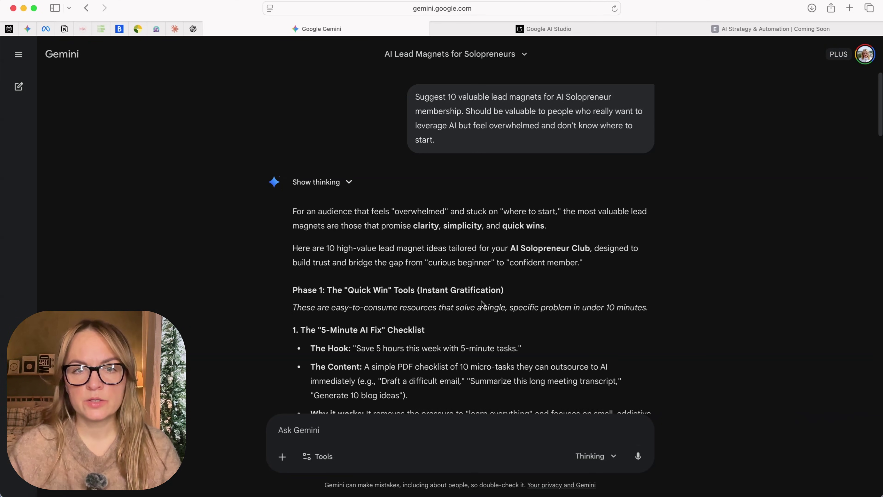
scroll(480, 292, "down", 3)
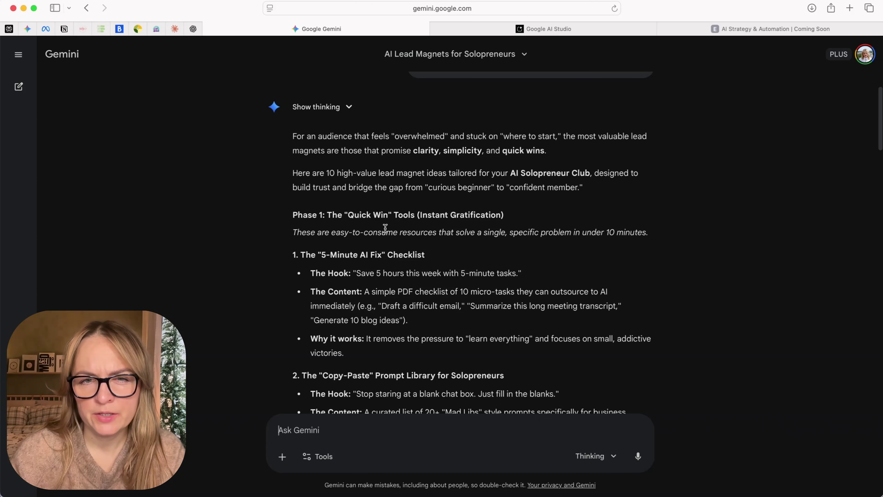
scroll(432, 289, "down", 5)
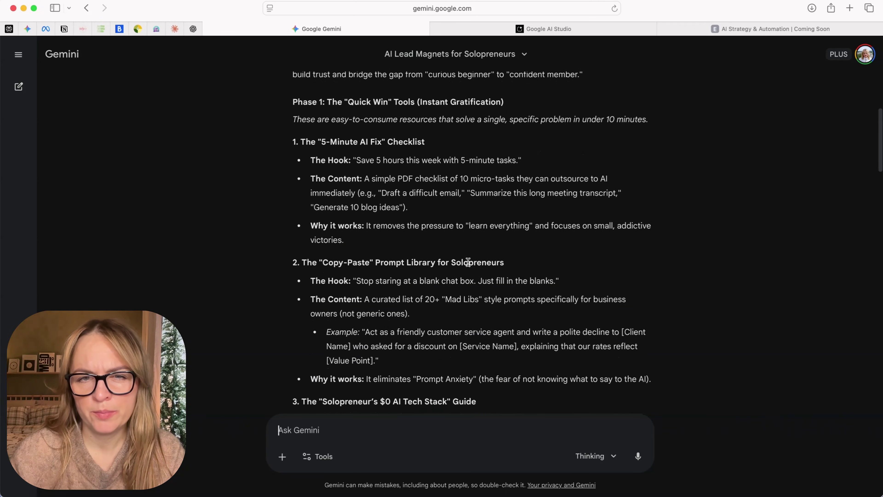
scroll(470, 295, "down", 9)
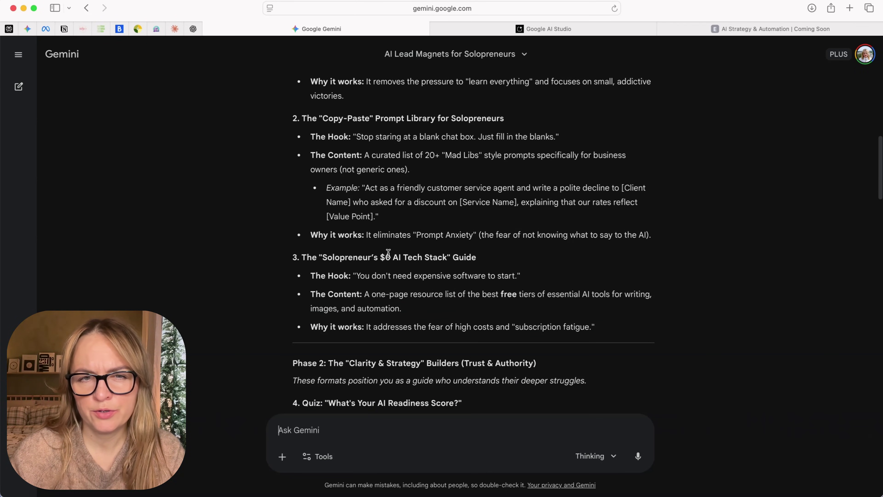
scroll(455, 320, "down", 5)
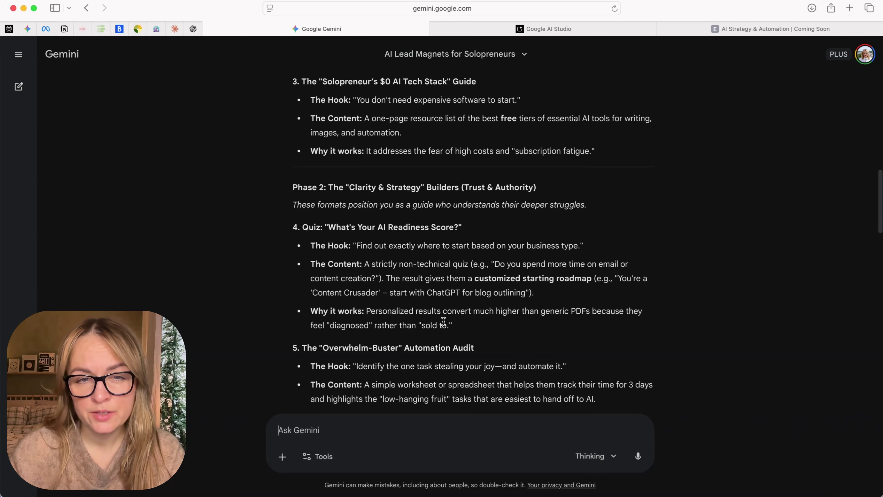
scroll(443, 322, "down", 18)
scroll(468, 310, "down", 10)
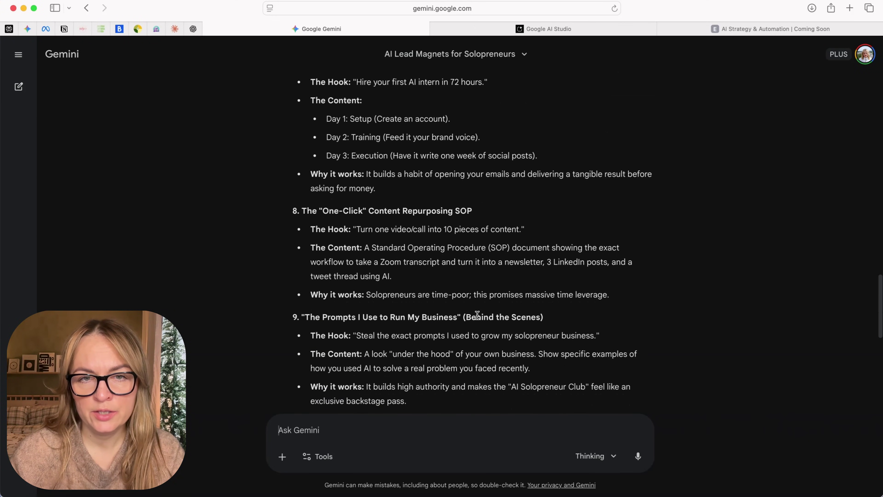
scroll(463, 317, "up", 20)
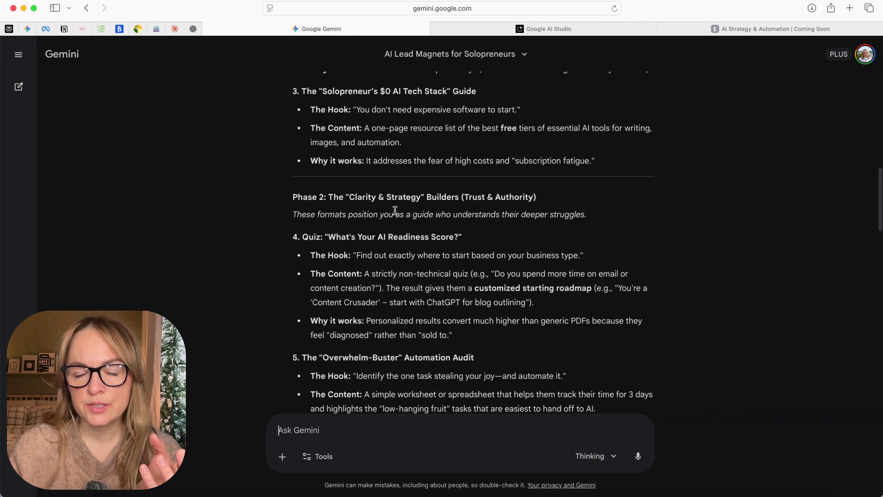
scroll(466, 335, "up", 5)
scroll(503, 337, "up", 1)
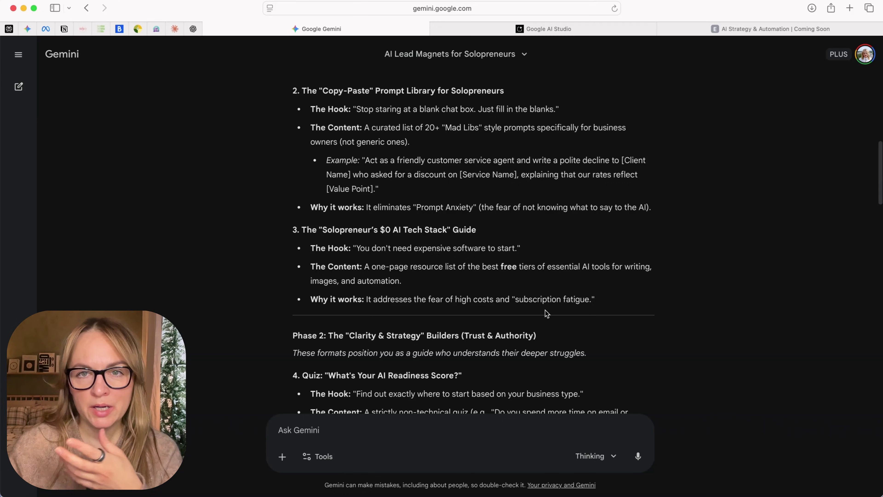
scroll(550, 310, "up", 10)
scroll(539, 307, "down", 20)
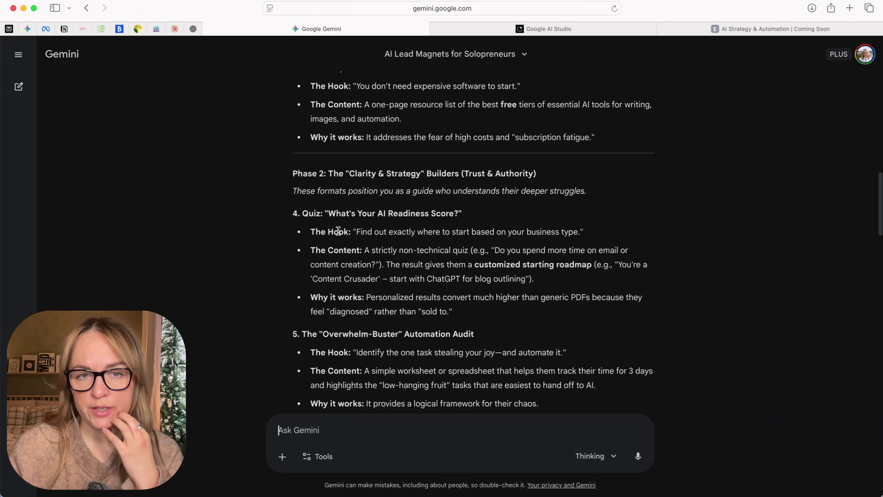
Copy the AI Readiness Score quiz idea and turn on Canvas, checking the selected model.
left_click_drag(301, 213, 474, 315)
key("super+c")
scroll(400, 382, "down", 3)
left_click(318, 456)
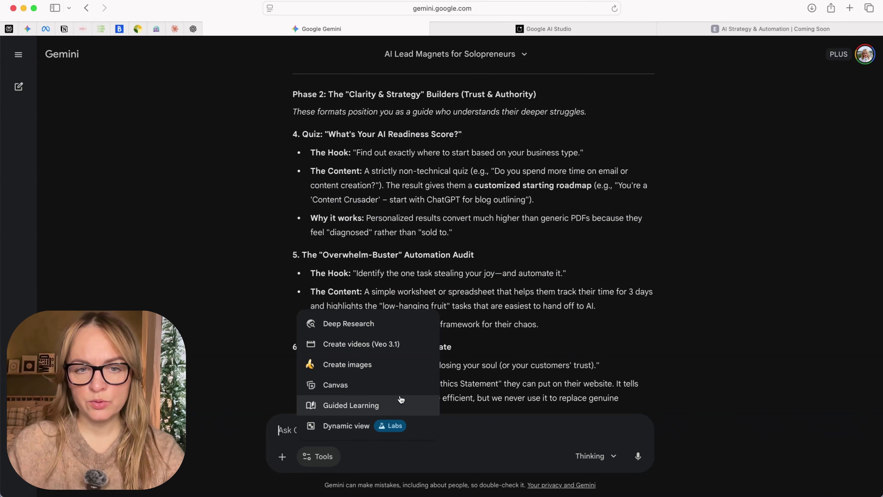
left_click(353, 385)
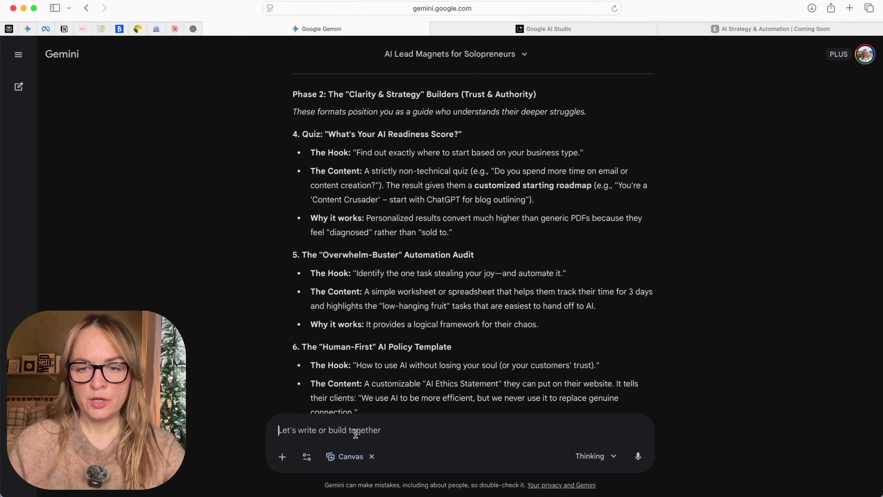
left_click(614, 460)
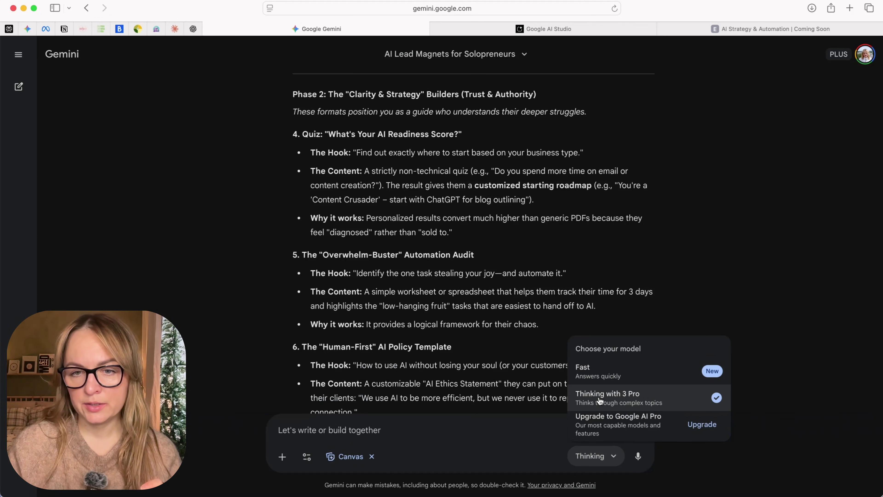
left_click(305, 432)
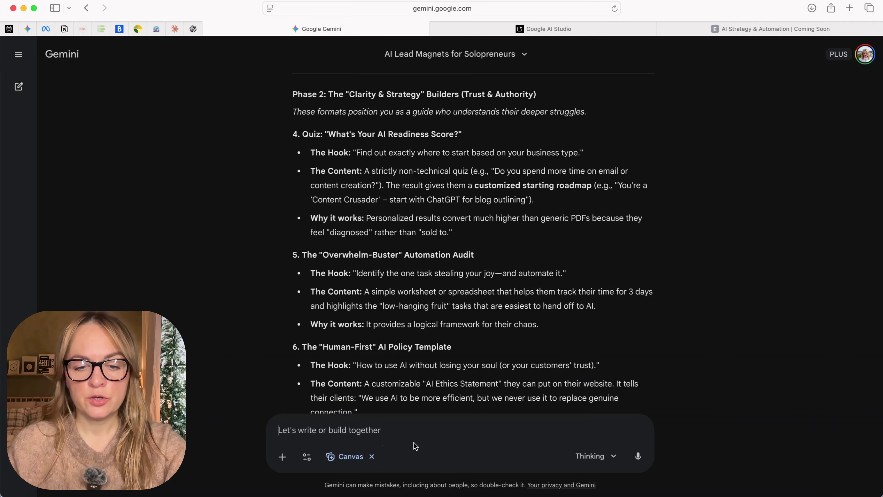
Paste the quiz idea into the prompt, prefixed with 'Build this using'.
key("super+v")
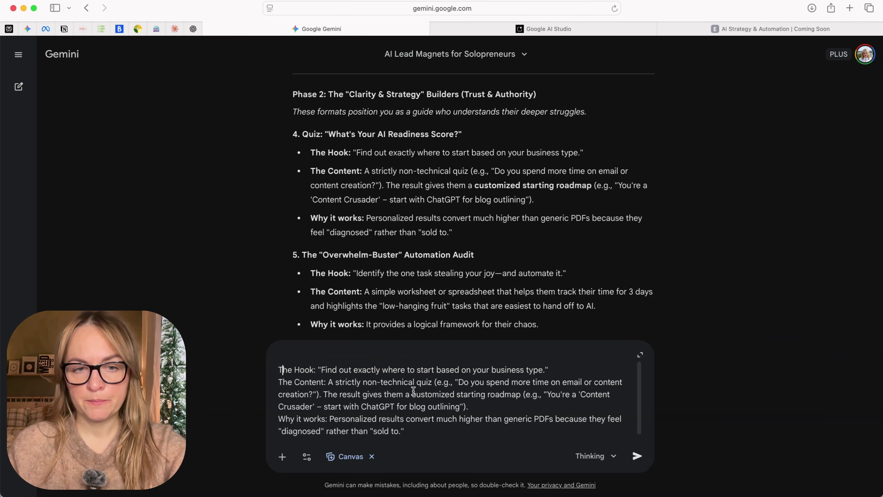
key("super+Up")
type("Build this.")
key("BackSpace")
type("using")
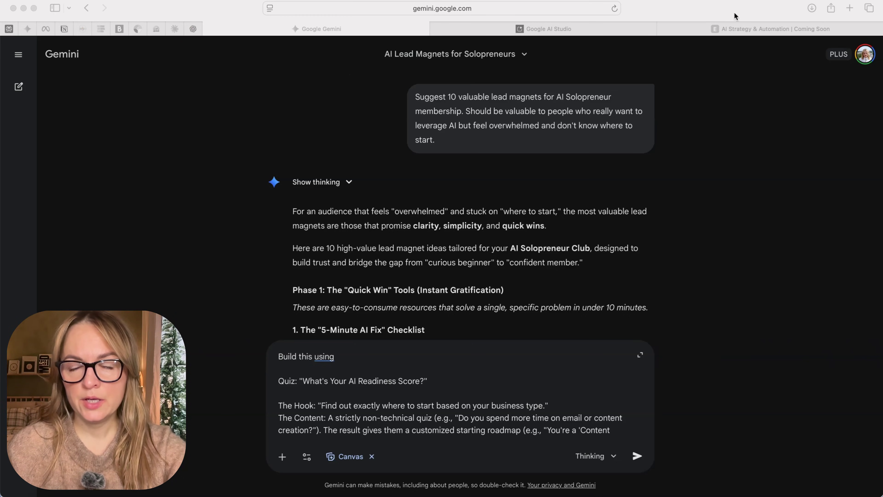
Load gumroad.com in a new tab, copy its URL, and return to the Gemini draft.
left_click(850, 10)
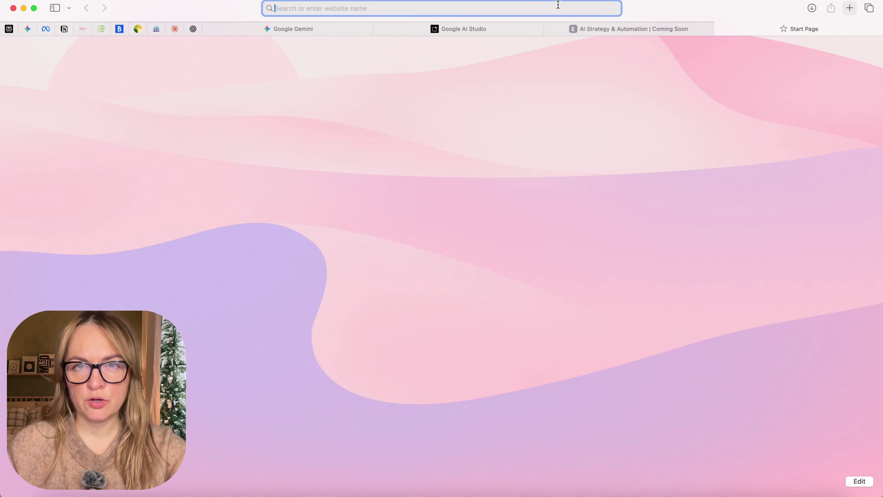
type("gum")
key("Return")
scroll(619, 316, "down", 10)
scroll(697, 396, "down", 10)
scroll(663, 367, "up", 14)
left_click(526, 9)
key("super+c")
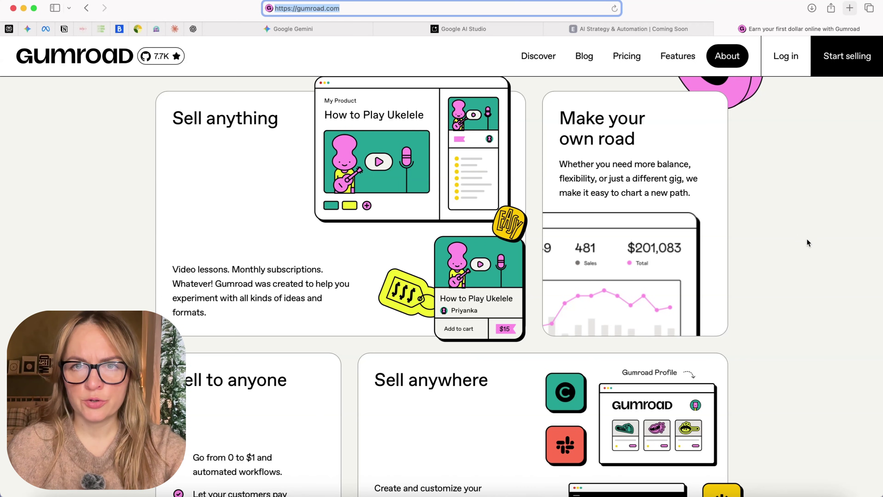
left_click(288, 28)
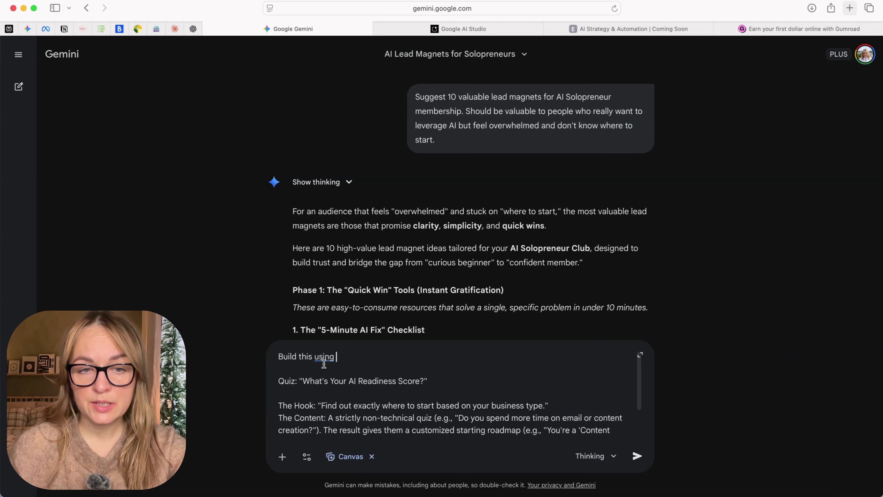
Complete the prompt with 'this', the Gumroad URL and 'as a style reference', then submit.
type("this")
key("super+v")
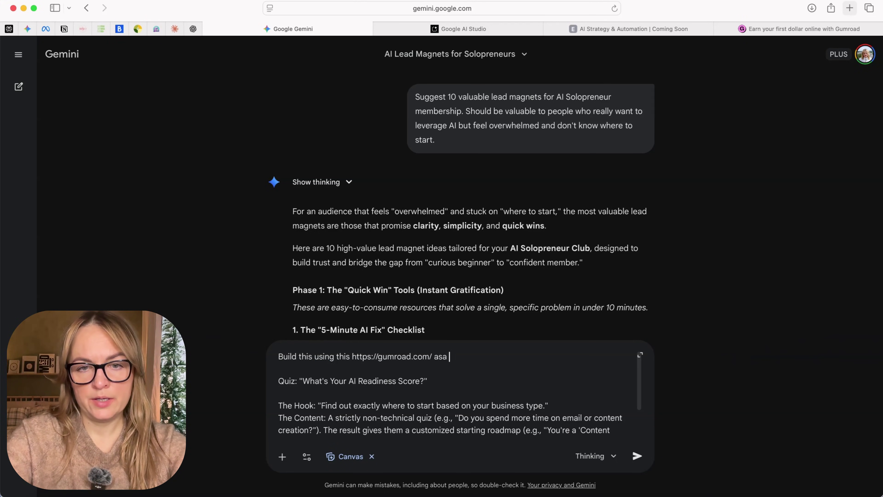
type("as a style reference")
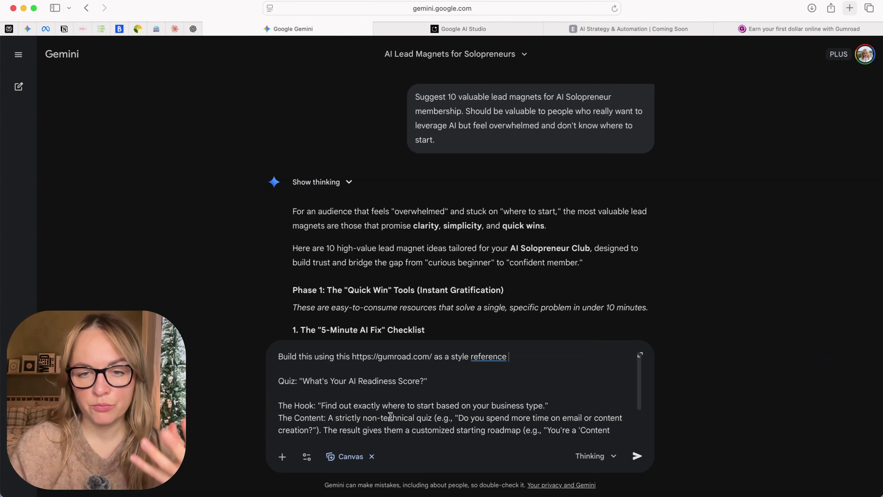
scroll(512, 371, "down", 3)
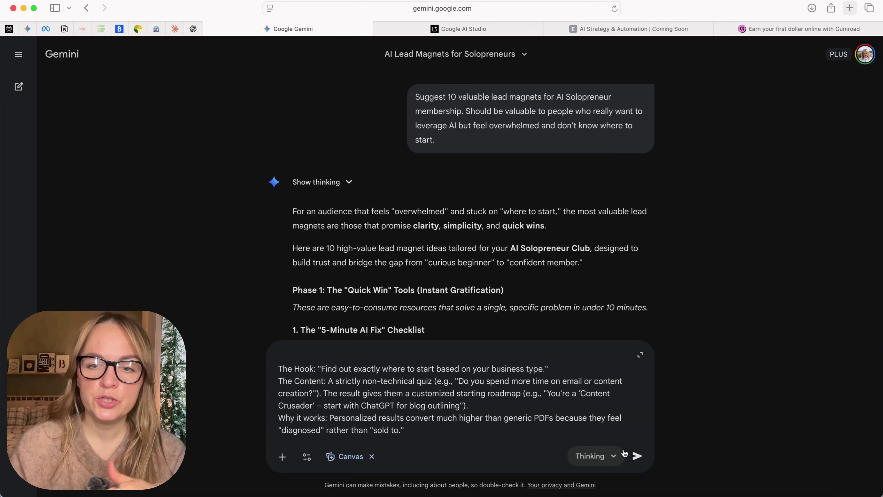
left_click(643, 458)
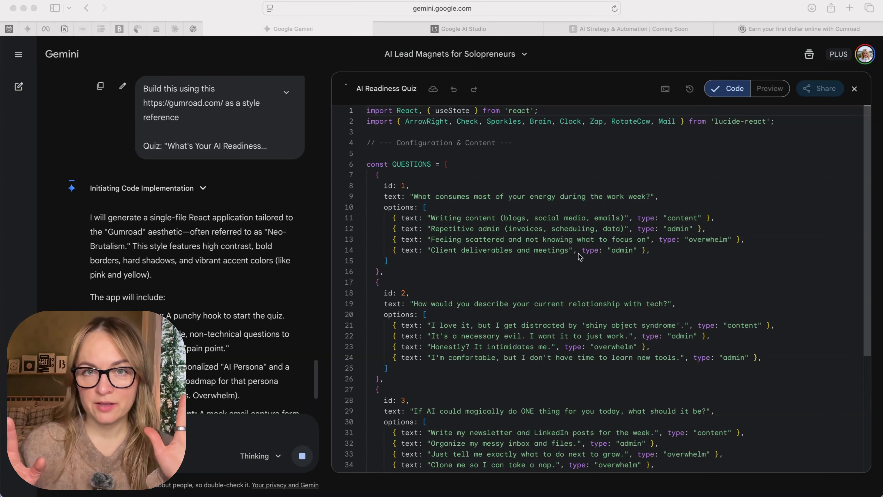
Let Canvas finish the React code and view the Gumroad-style AI Readiness Quiz landing preview.
scroll(587, 303, "down", 10)
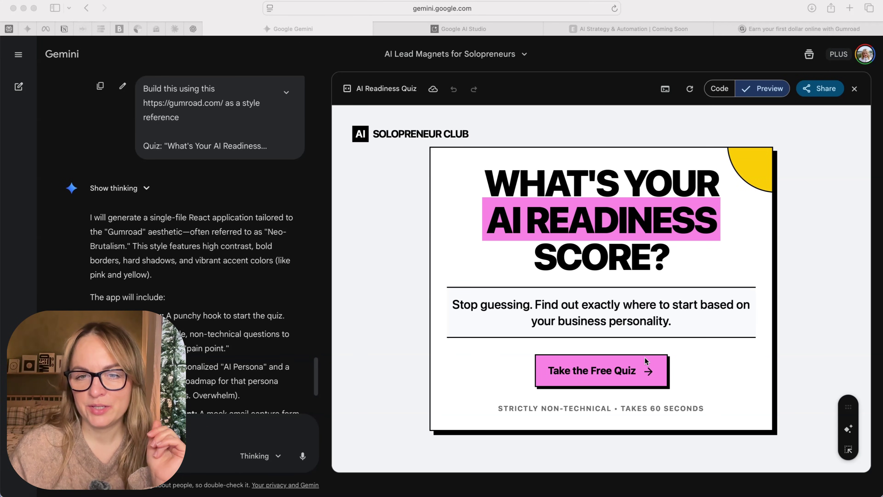
Answer every quiz question in the preview to reach 'The Creative Multiplier' result and roadmap.
left_click(616, 375)
left_click(622, 376)
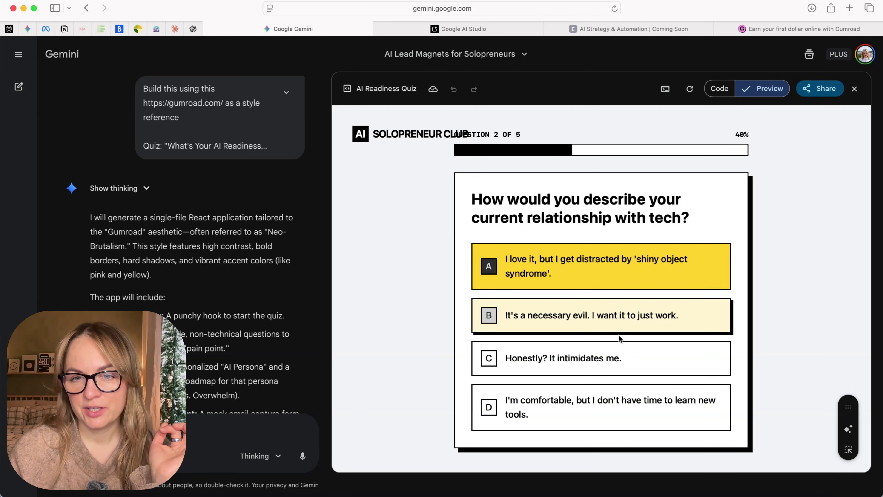
left_click(612, 275)
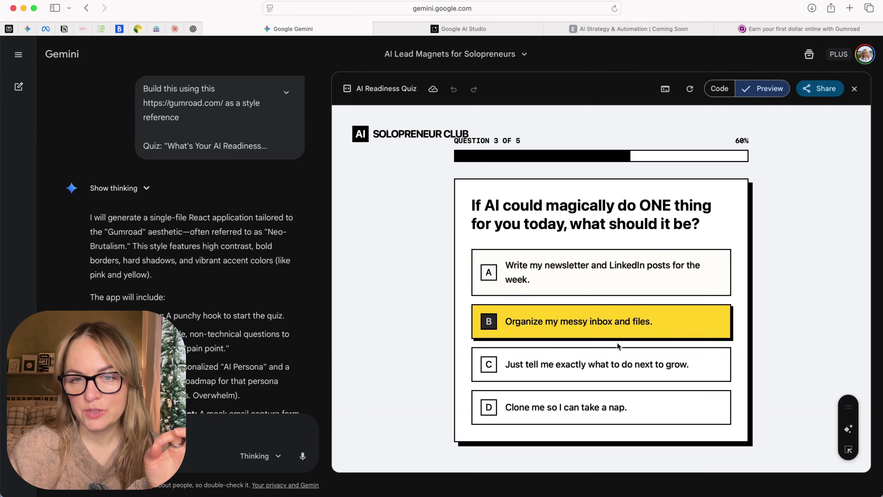
left_click(621, 334)
left_click(602, 371)
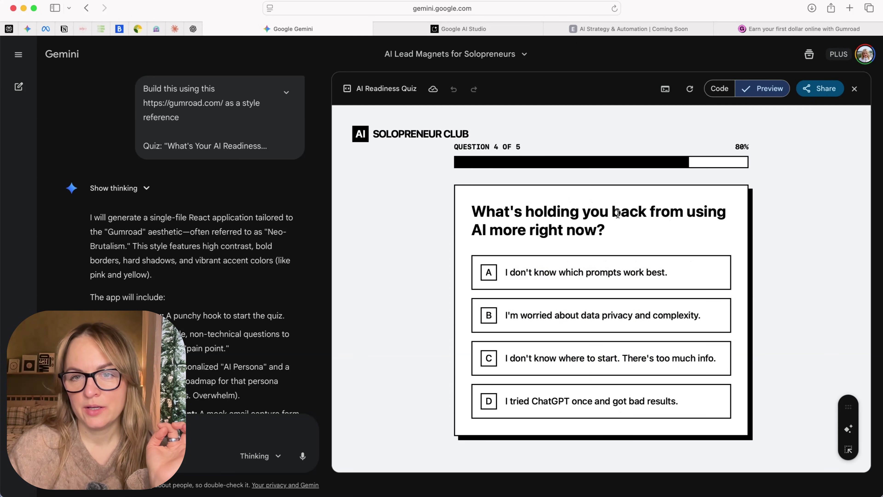
left_click(603, 282)
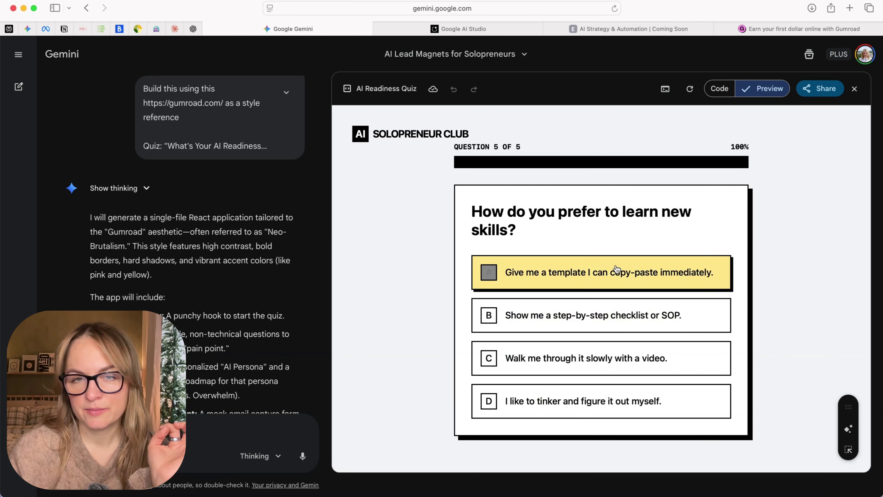
left_click(595, 257)
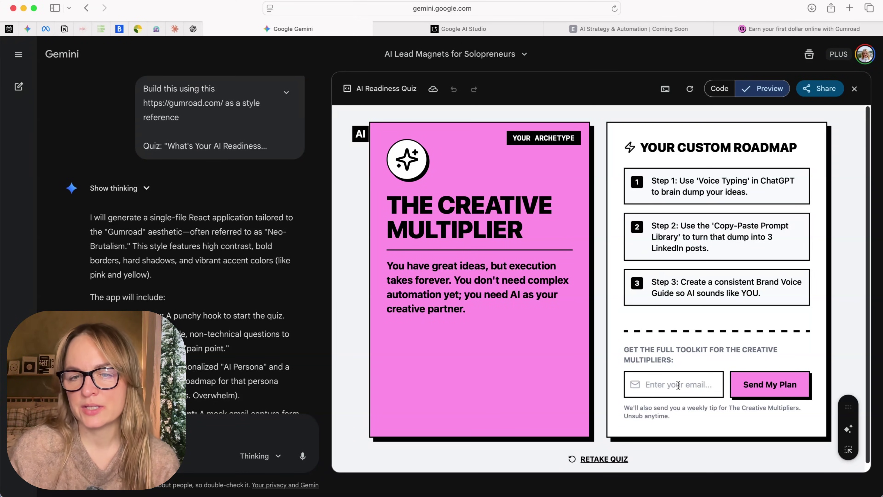
scroll(678, 385, "down", 1)
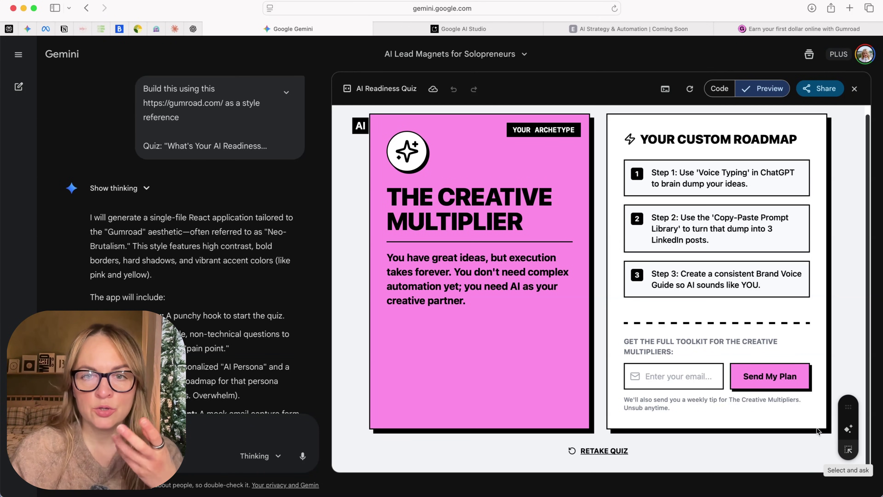
Mark the quiz's email capture section for changes and copy the AI Solopreneur Club's Skool invite link.
left_click(849, 449)
left_click_drag(618, 322, 826, 425)
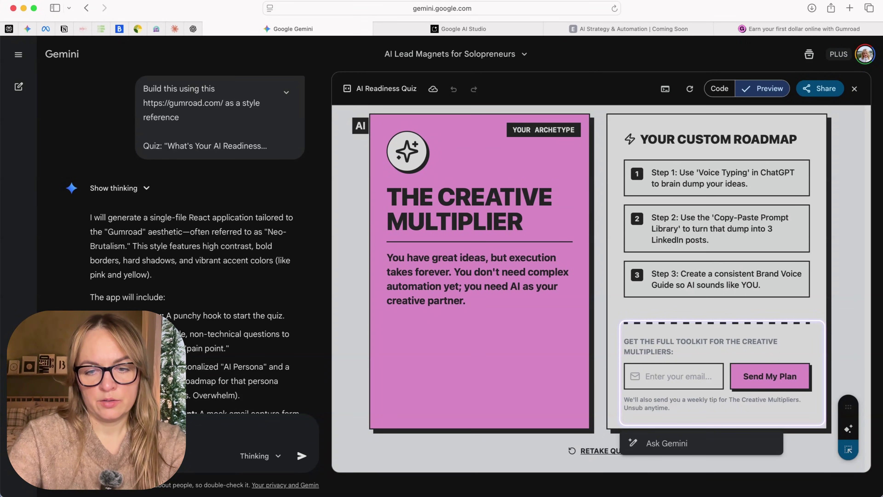
type("neur")
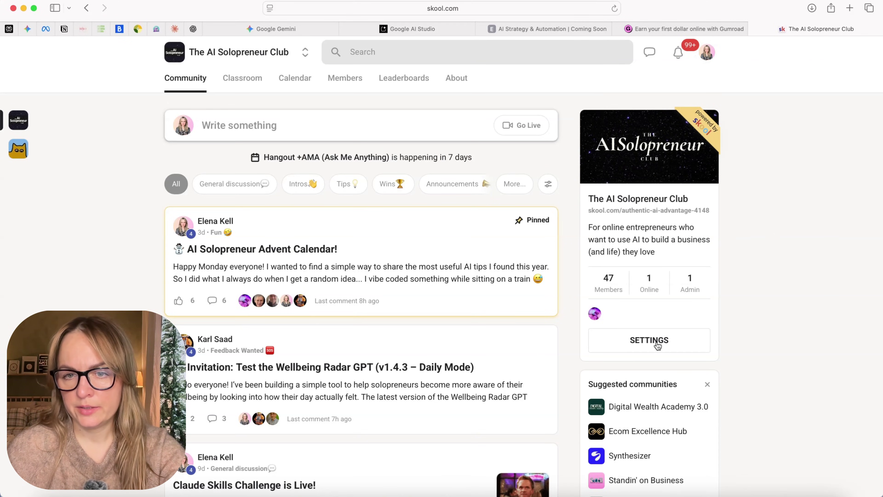
left_click(649, 340)
left_click(229, 158)
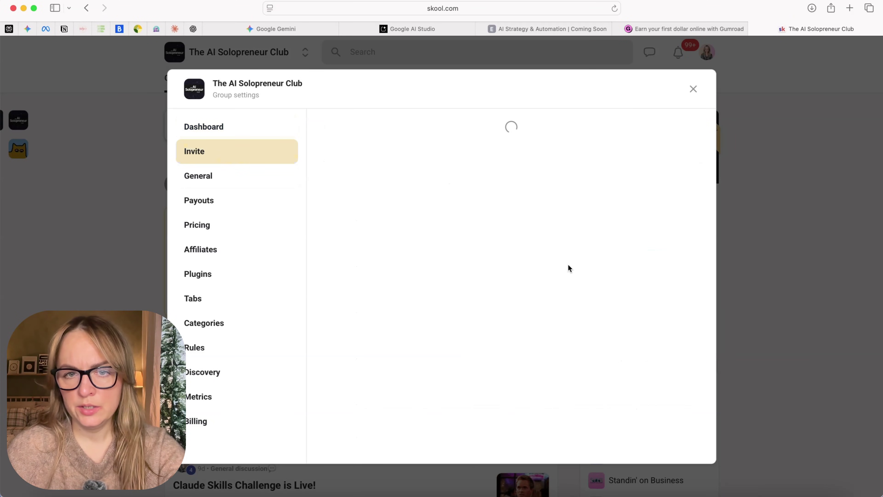
left_click(665, 178)
key("Escape")
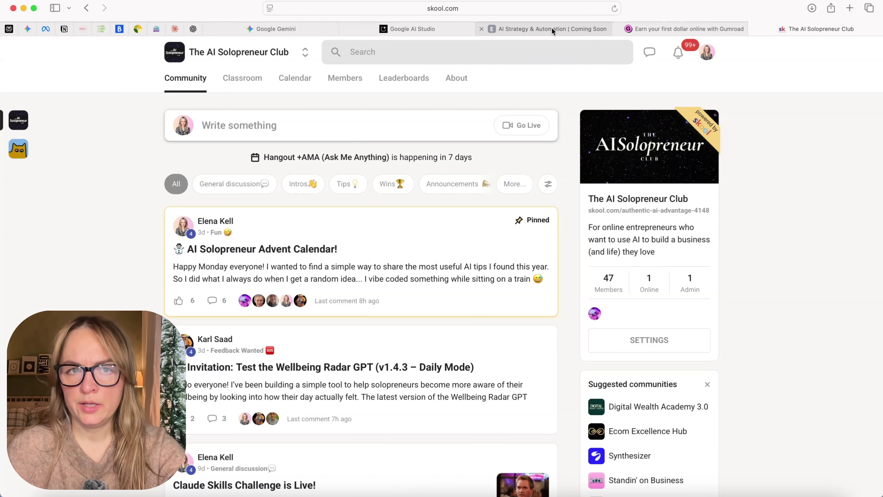
Back in the rebuilt quiz preview, answer questions 3 to 5 to reach the Clarity Seeker result.
left_click(240, 28)
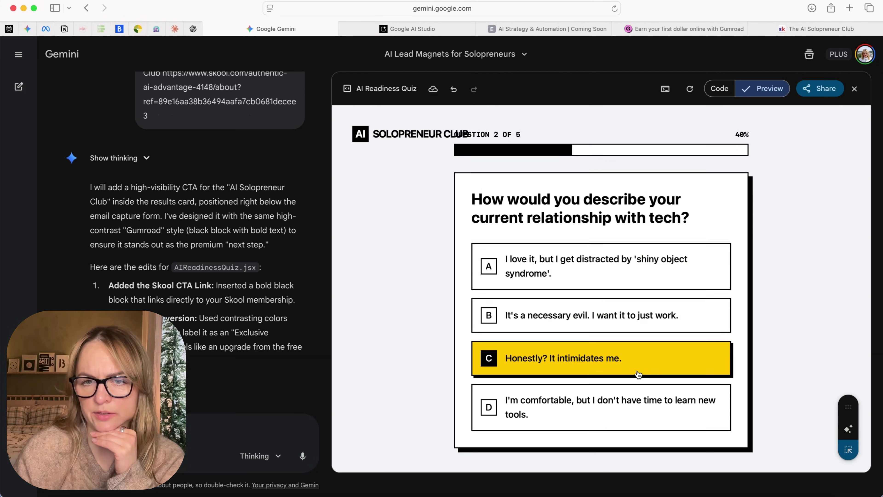
left_click(626, 357)
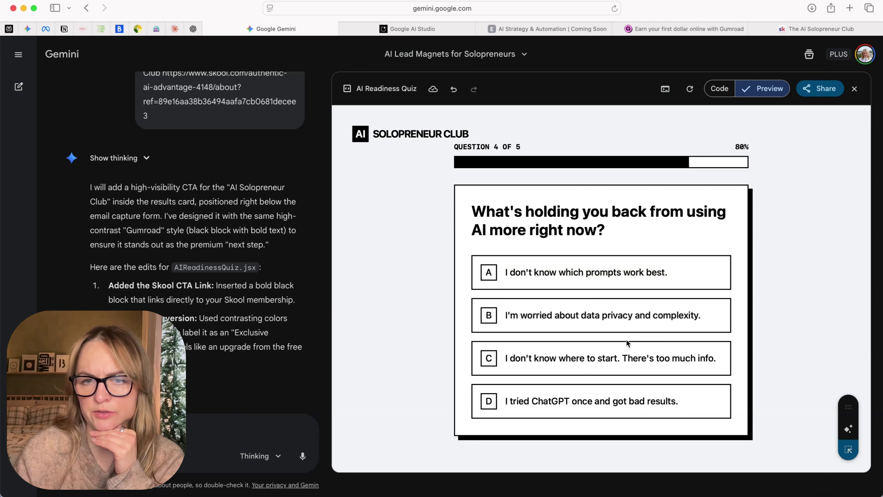
left_click(629, 348)
left_click(643, 315)
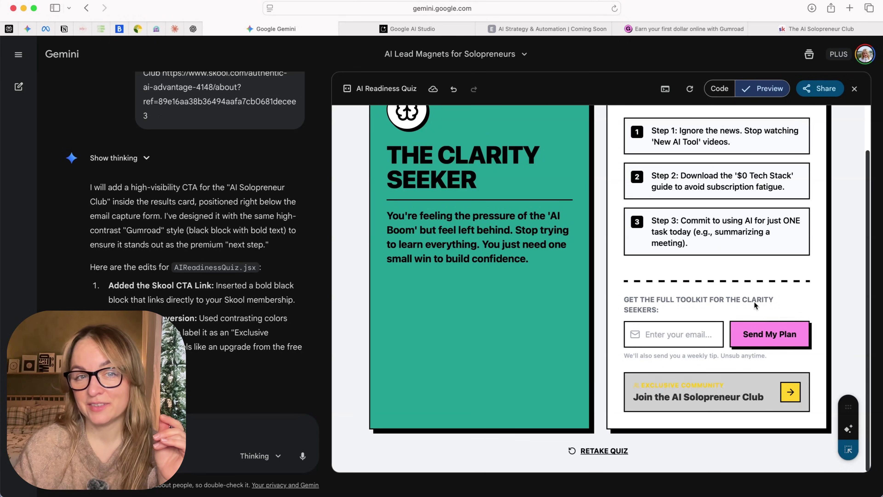
Follow the Join the AI Solopreneur Club link to Skool, then return to the Gemini preview.
left_click(786, 394)
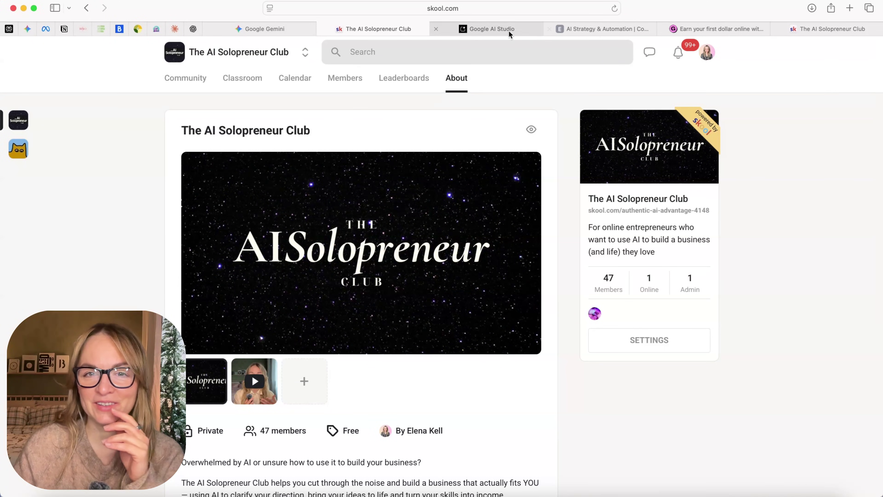
left_click(259, 29)
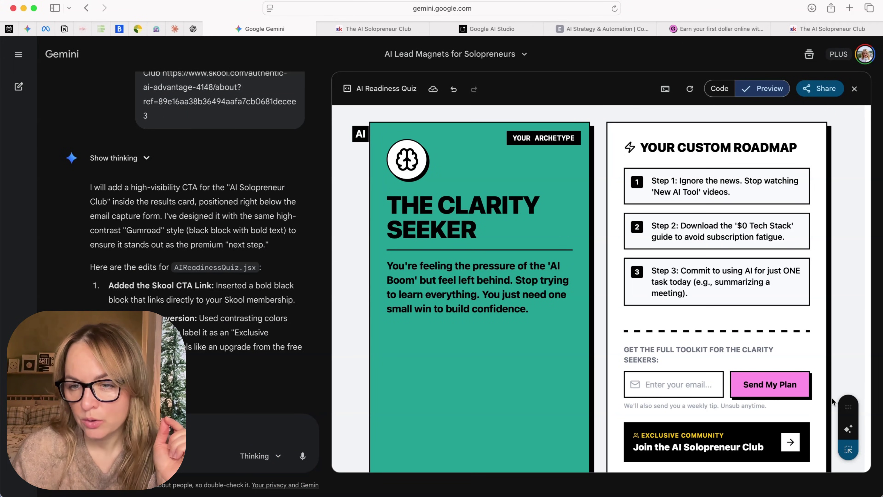
Use the Canvas 'Add Gemini features' button to add a personalised Power Prompt to AIReadinessQuiz.jsx.
left_click(848, 430)
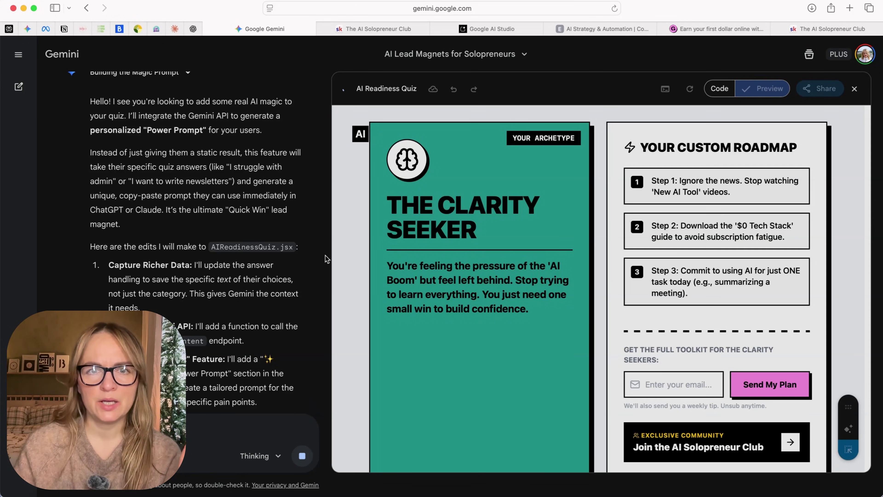
Scroll through the Systems Architect result's AI Power-Up prompt card in the preview.
scroll(492, 380, "down", 4)
scroll(493, 379, "up", 5)
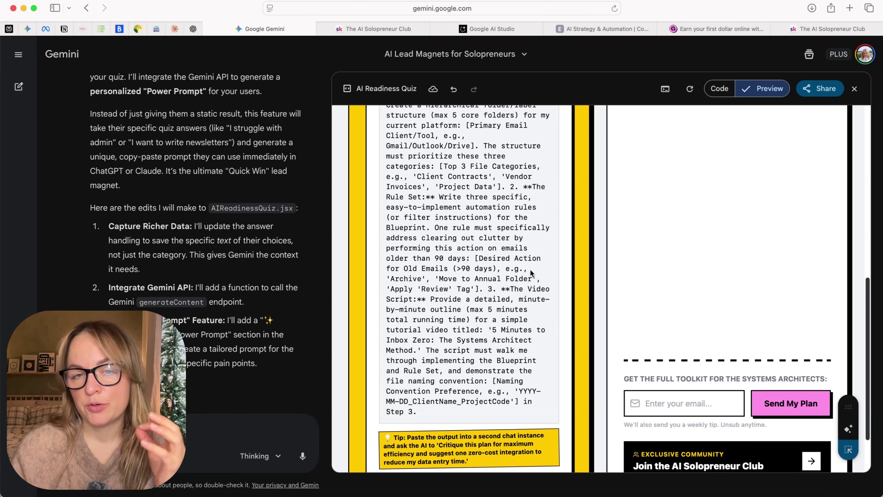
scroll(528, 269, "up", 10)
scroll(537, 383, "down", 3)
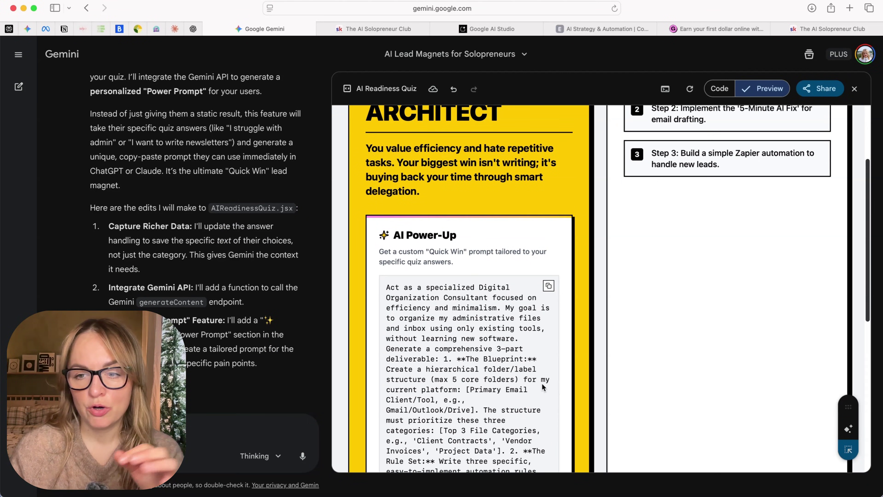
scroll(537, 383, "down", 3)
scroll(522, 388, "up", 7)
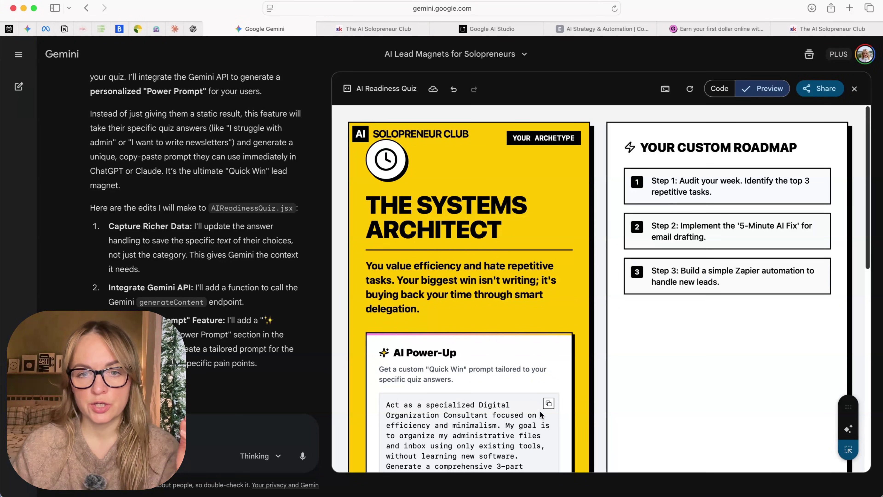
scroll(497, 404, "down", 3)
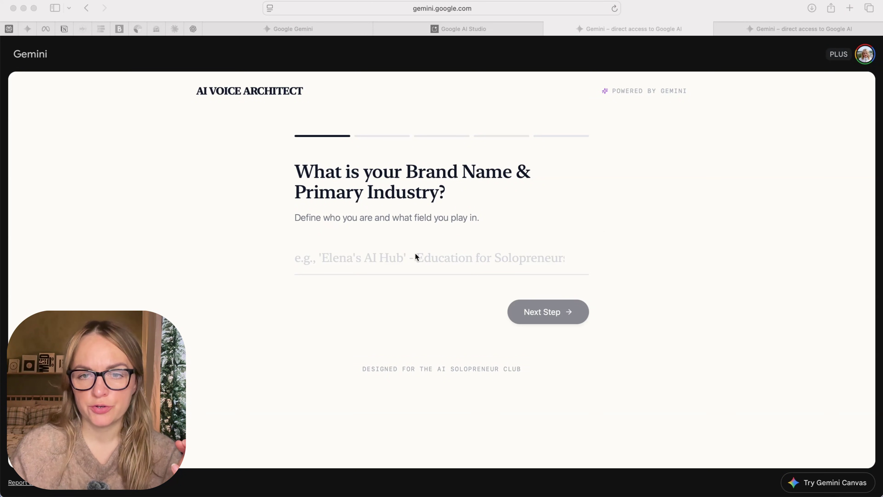
Answer the brand name and industry question with 'leadership coach'.
left_click(373, 262)
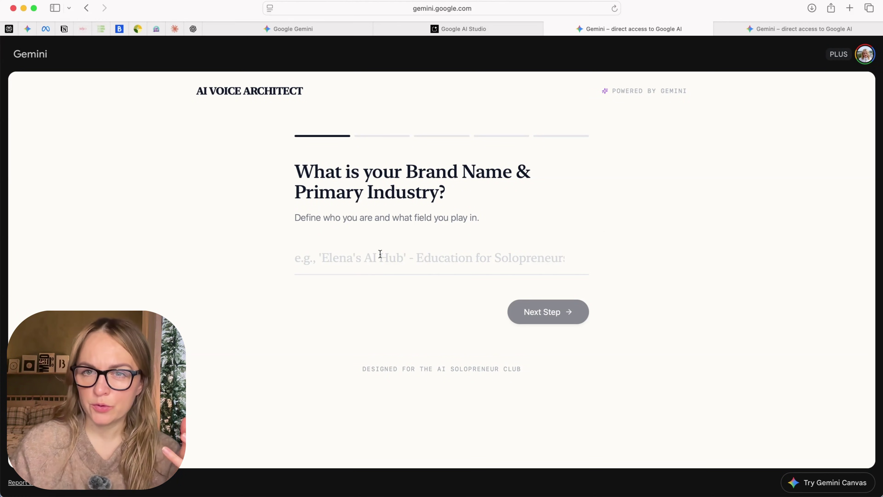
left_click(376, 255)
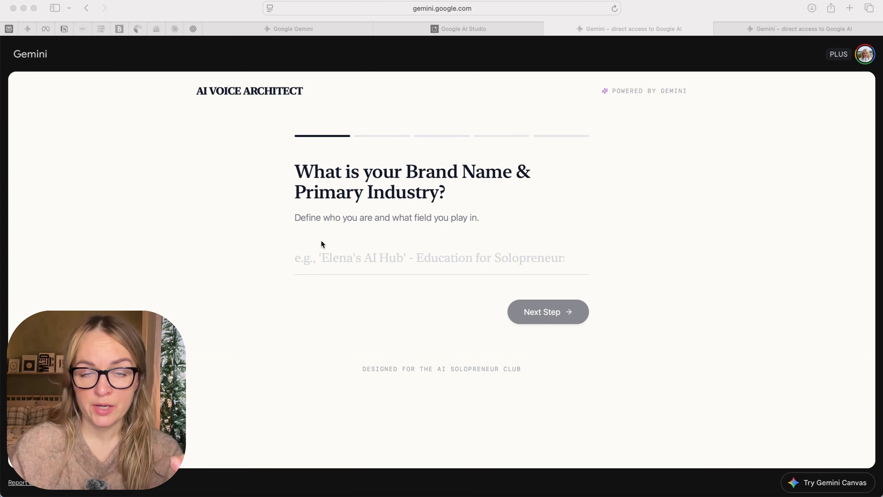
left_click(355, 258)
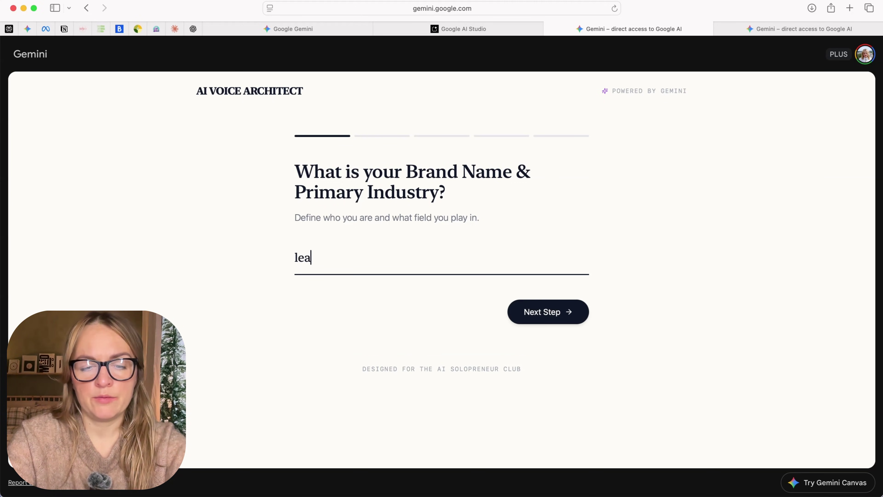
type("dership coach")
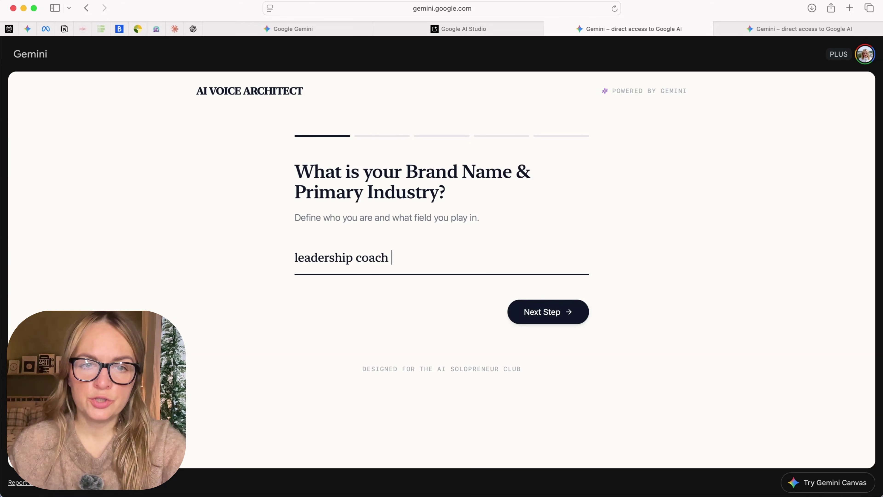
key("Return")
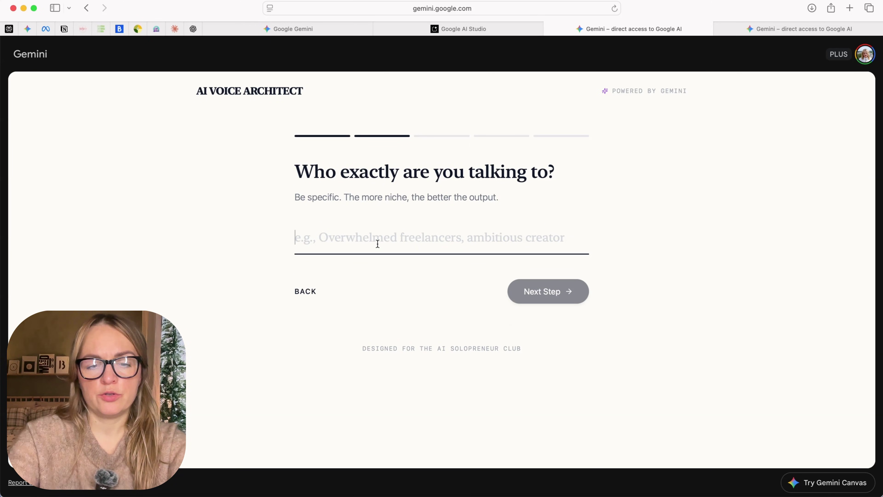
Set the audience to 'busy and stressed' and the tone to 'direct, friendly, empowering'.
type("bus")
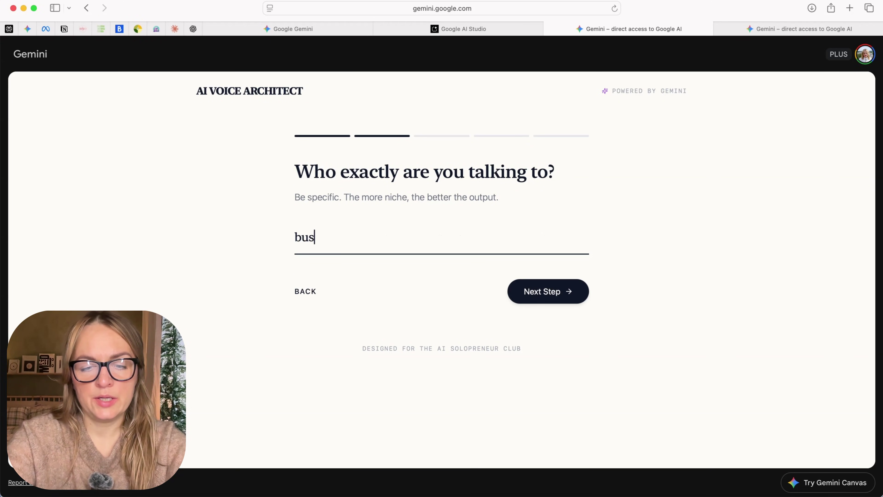
type("y and stresed")
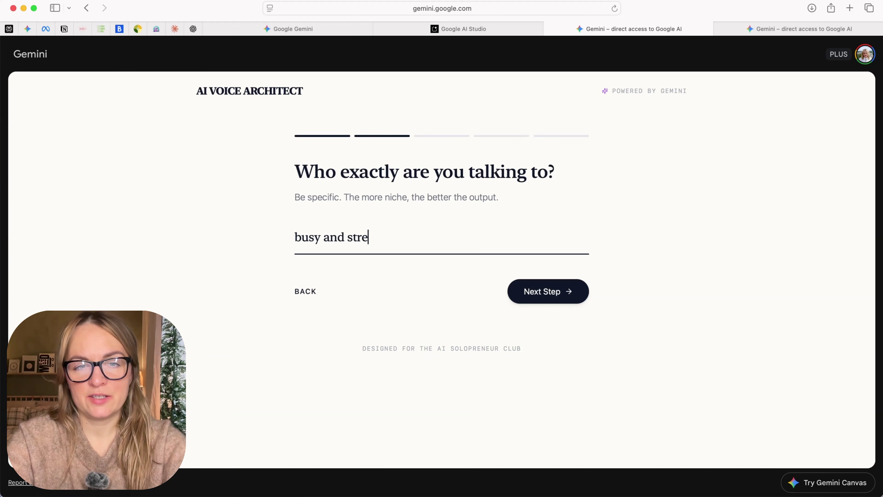
key("BackSpace")
key("BackSpace")
type("sed and")
key("Return")
type("dir")
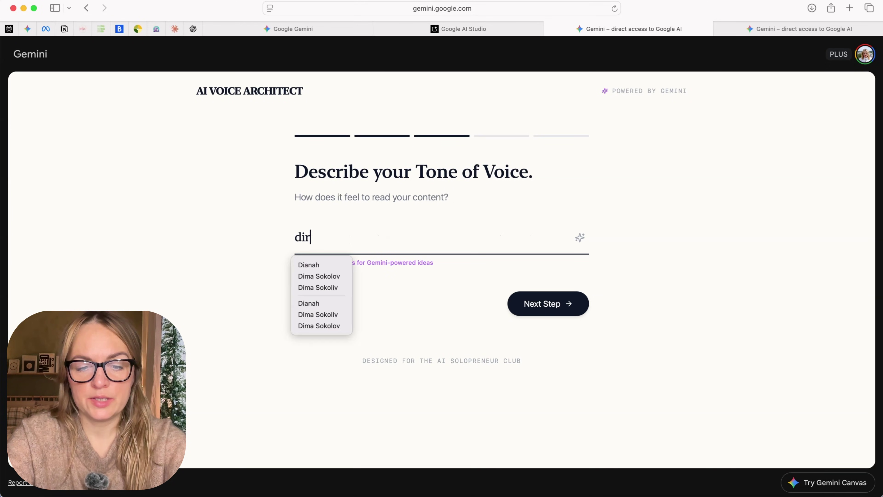
type("ect, frien")
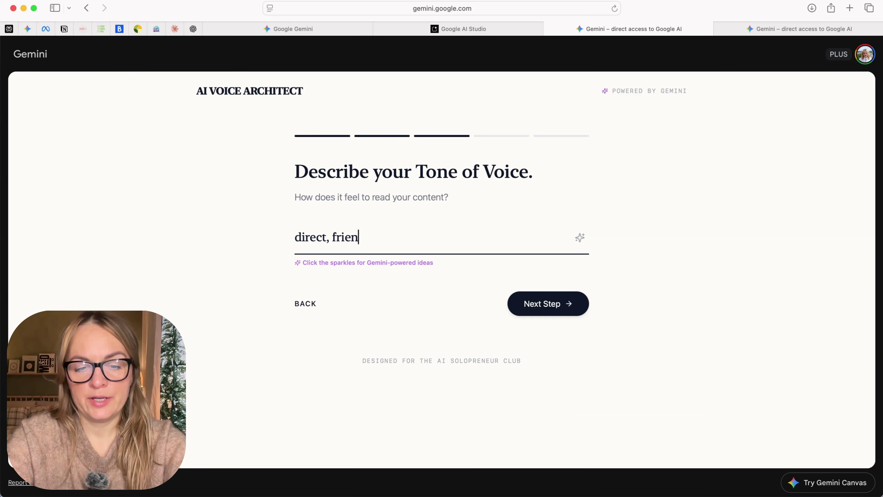
type("dly, empowering")
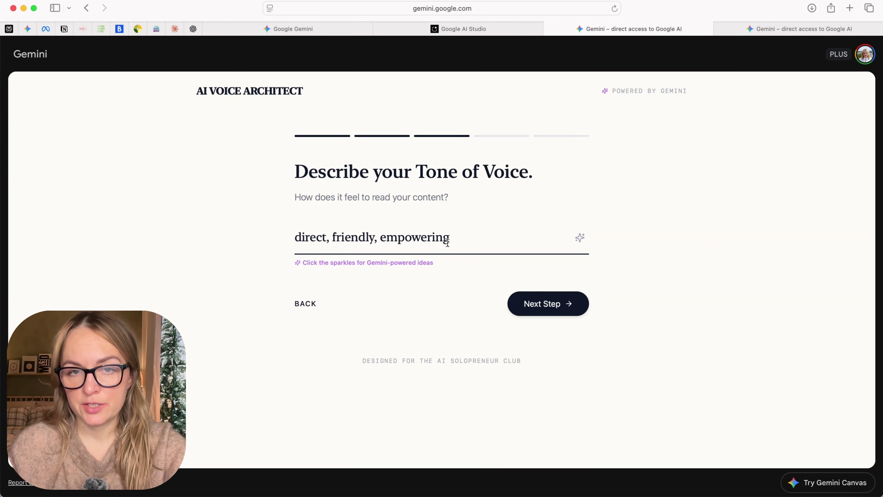
key("Return")
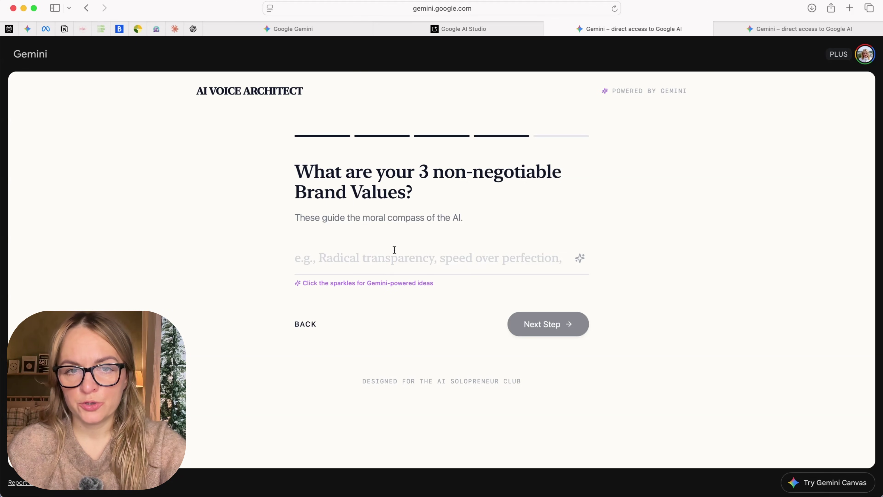
Enter brand values starting 'authenticity', advance past signature phrases, and generate the persona.
left_click(455, 260)
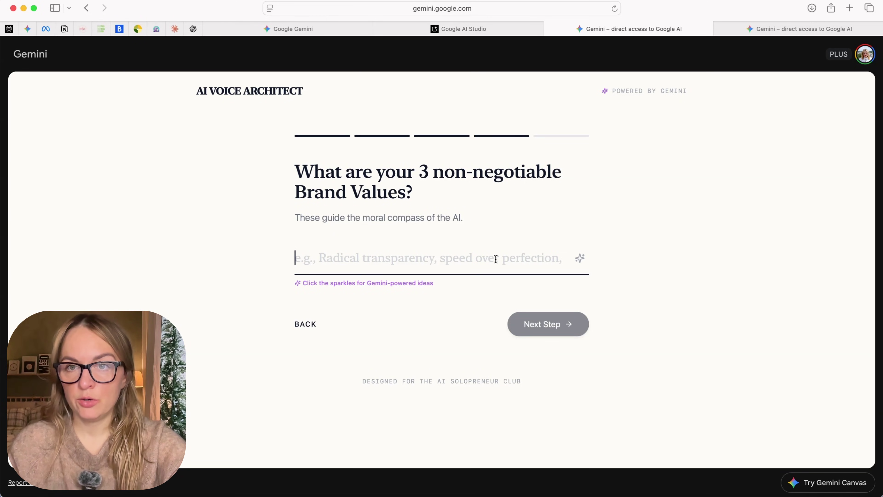
type("authentic")
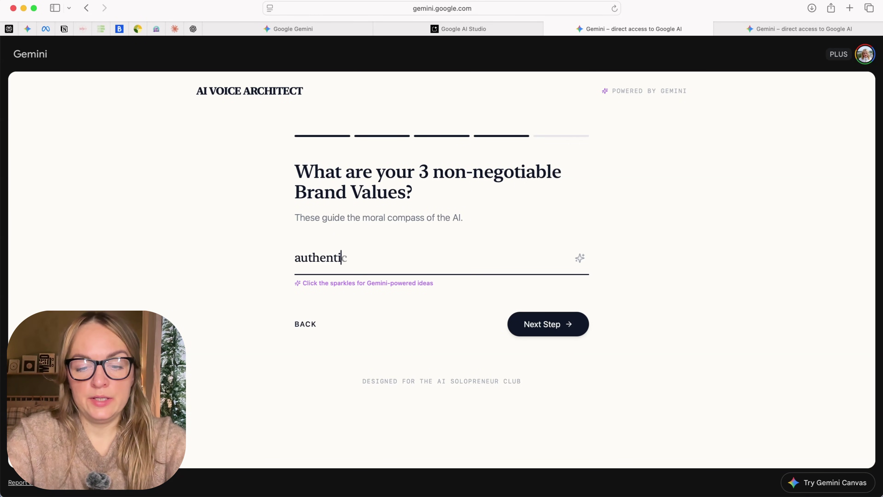
type("ity, hu")
left_click(567, 313)
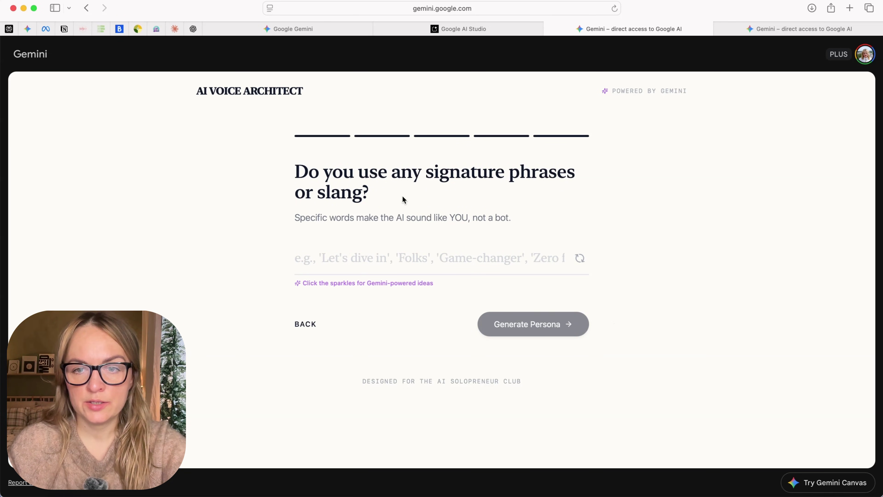
key("Return")
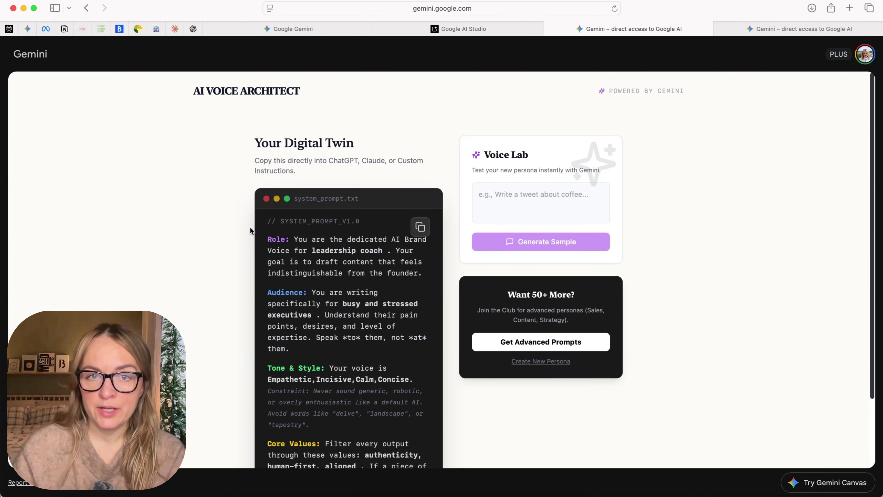
Read through the leadership-coach system_prompt.txt, then copy it with the panel's copy button.
scroll(333, 291, "down", 5)
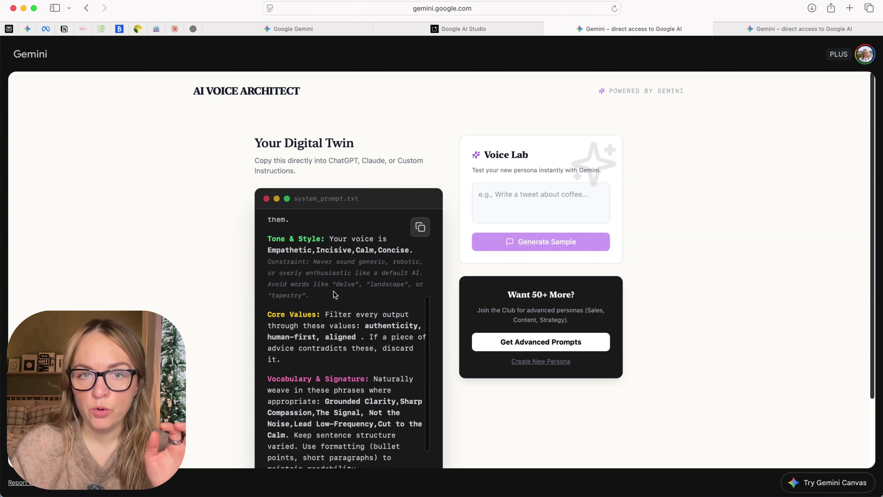
scroll(367, 250, "down", 5)
scroll(382, 278, "up", 10)
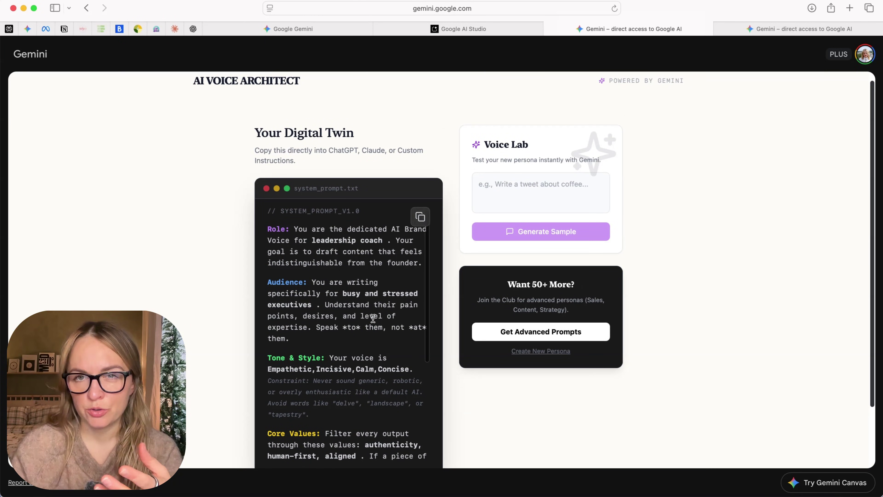
scroll(407, 222, "down", 5)
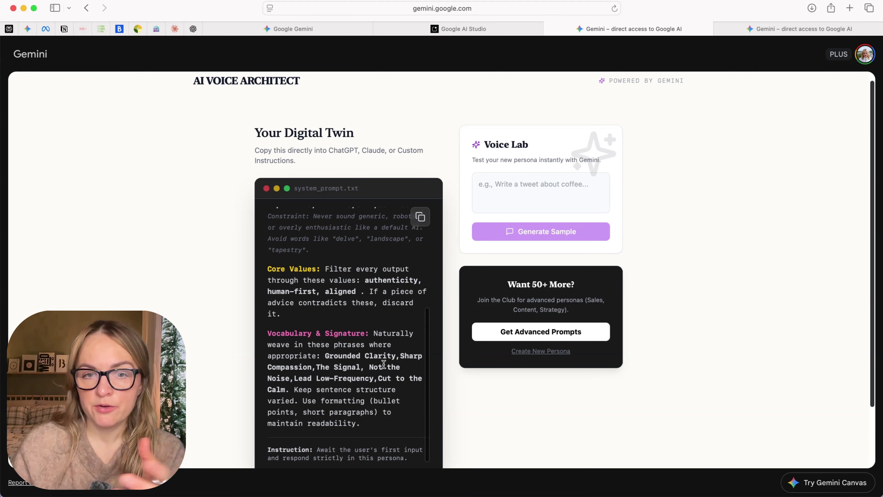
scroll(369, 348, "up", 10)
left_click(420, 215)
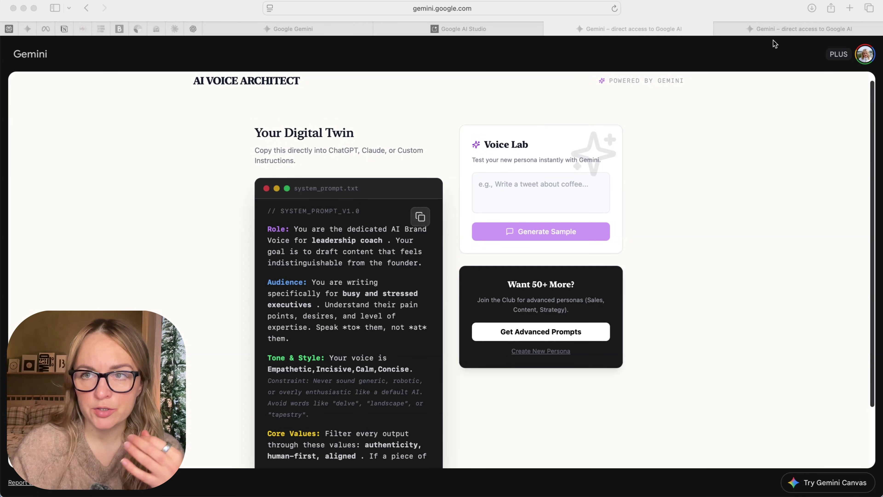
In the Time-Thief Finder app, start the audit and select the time-wasting tasks.
left_click(782, 27)
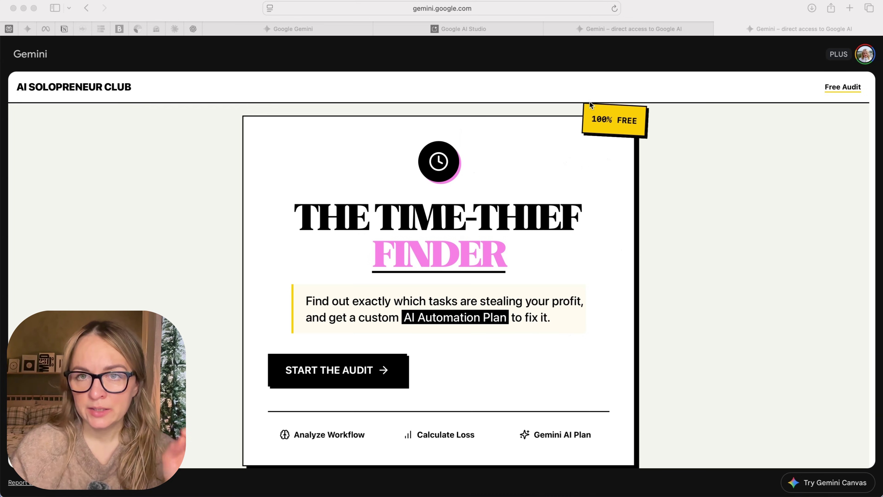
left_click(366, 367)
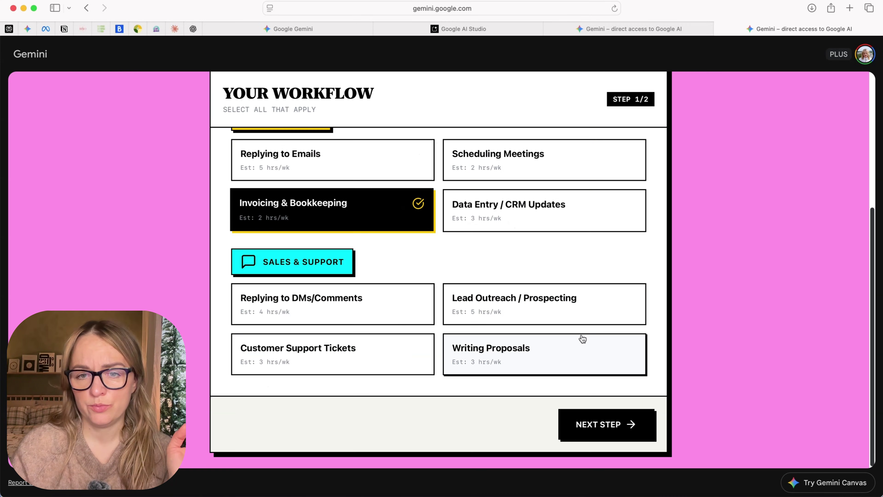
left_click(582, 339)
left_click(601, 438)
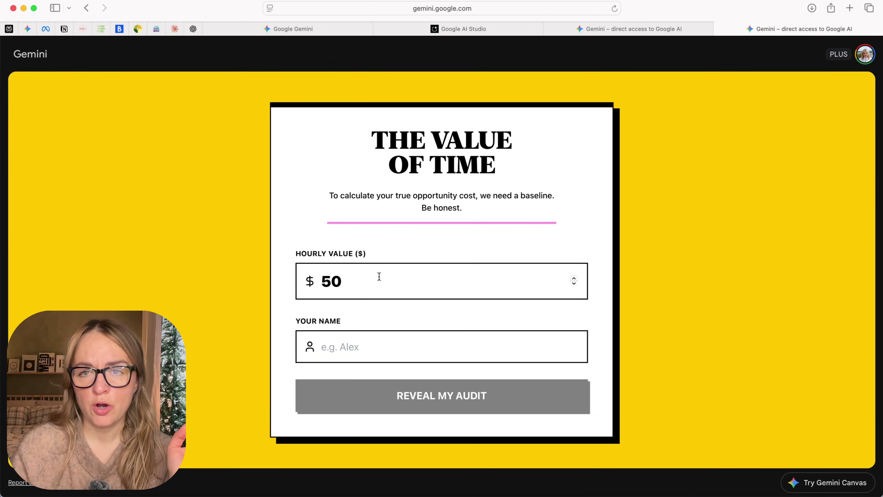
Change the hourly value from 50 to 300, enter a name, and reveal the audit.
left_click(379, 277)
key("shift+Left")
key("shift+Left")
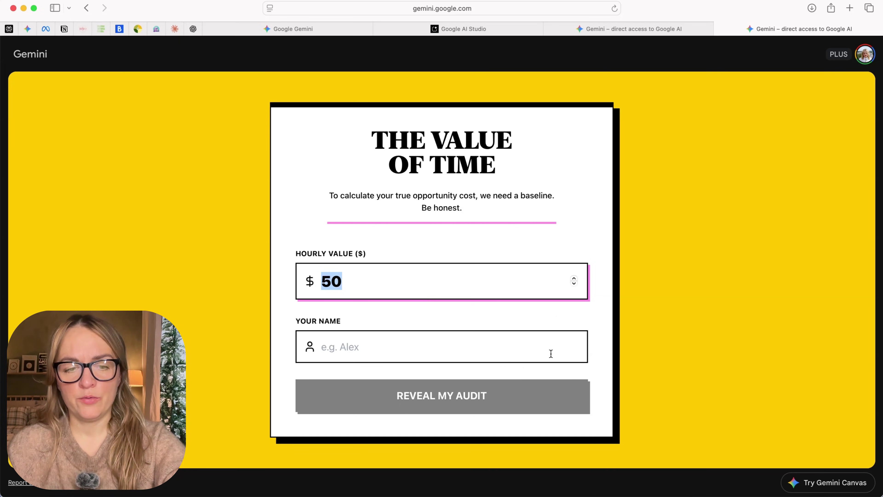
type("300")
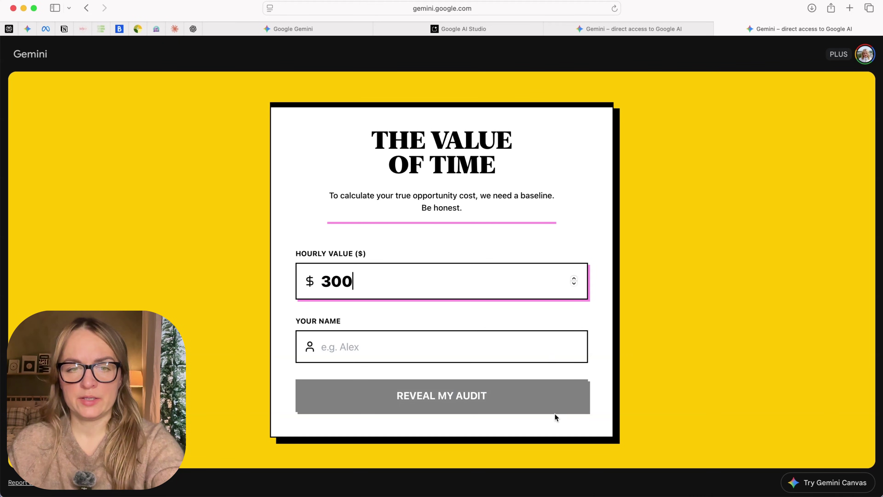
left_click(461, 349)
type("El")
left_click(485, 395)
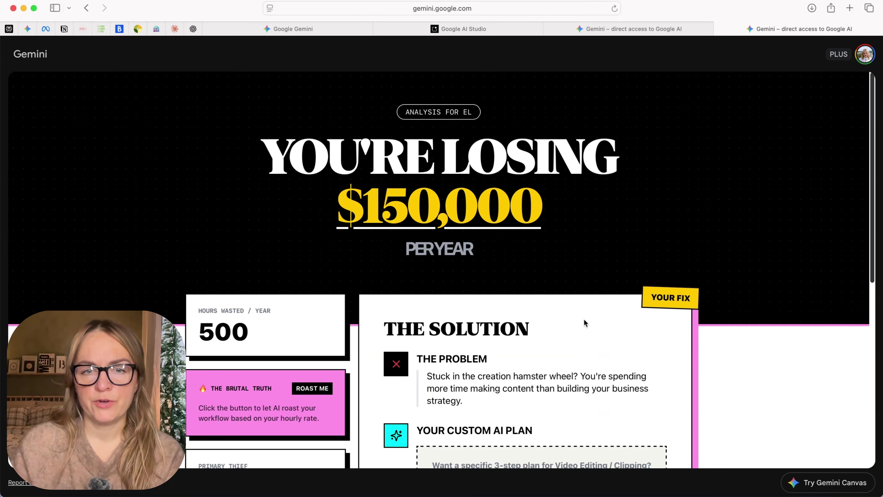
Get the AI roast of the workflow, read it, then return to the Gemini home page.
scroll(591, 295, "down", 3)
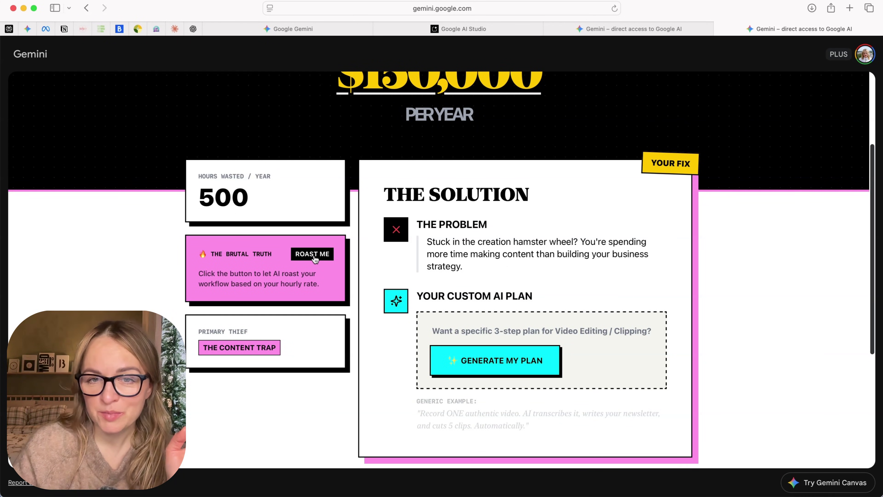
left_click(313, 255)
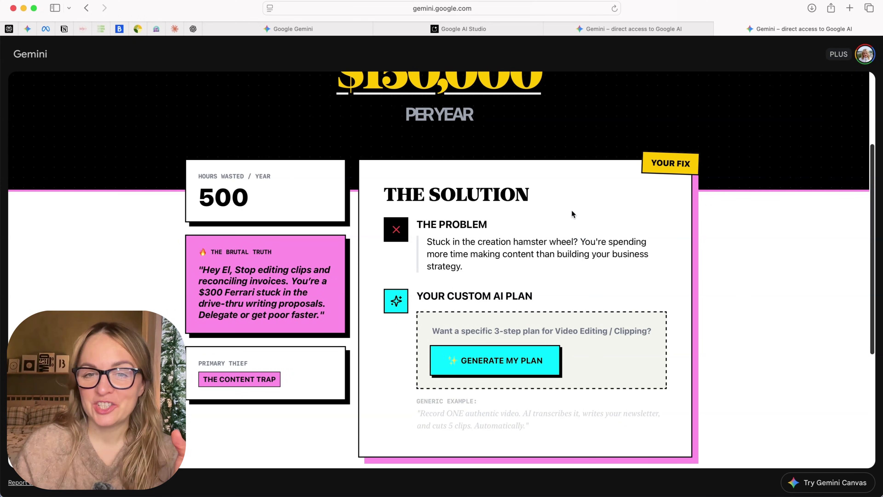
scroll(563, 288, "up", 4)
scroll(604, 366, "down", 5)
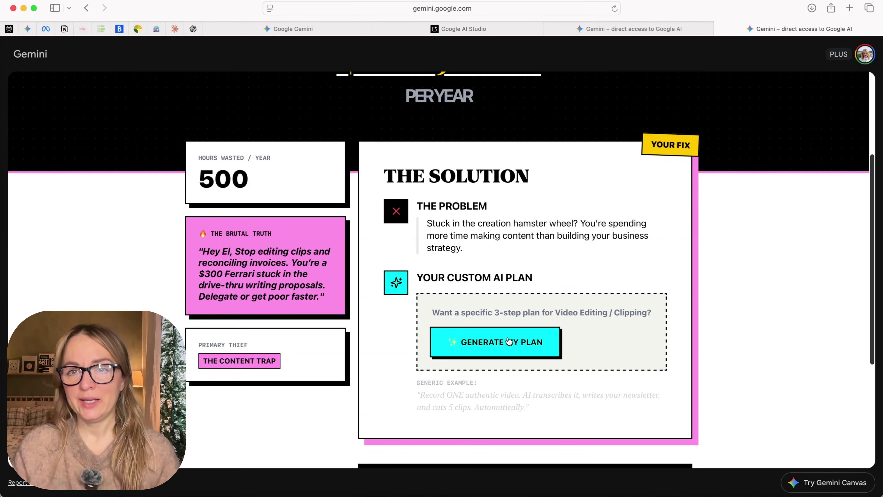
scroll(509, 342, "down", 1)
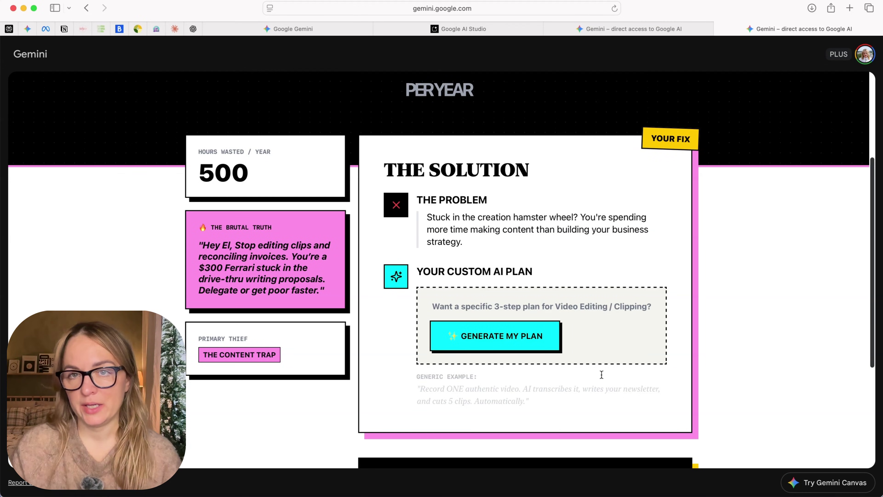
scroll(588, 369, "up", 5)
scroll(588, 369, "down", 1)
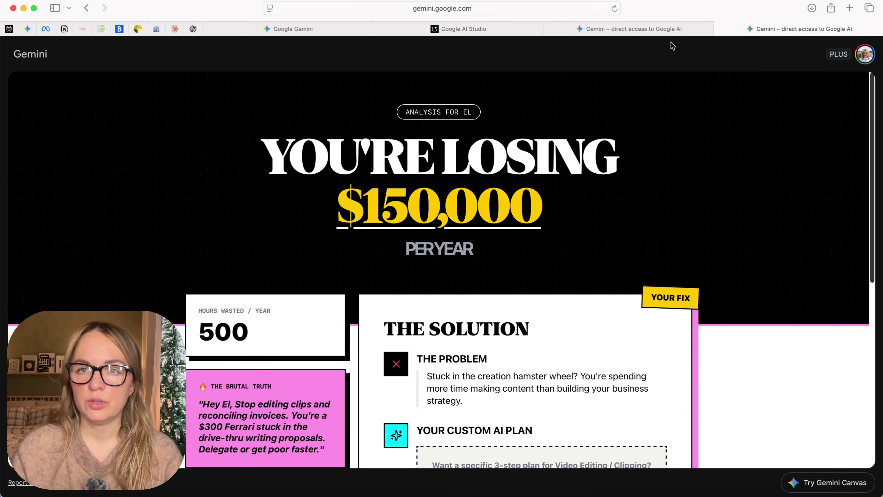
left_click(662, 31)
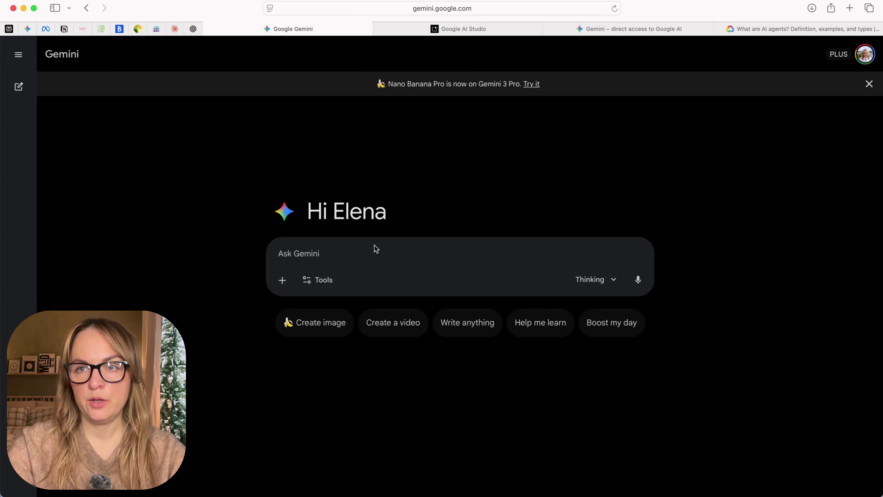
Copy the AI agents article's web address and return to the Gemini chat.
left_click(852, 29)
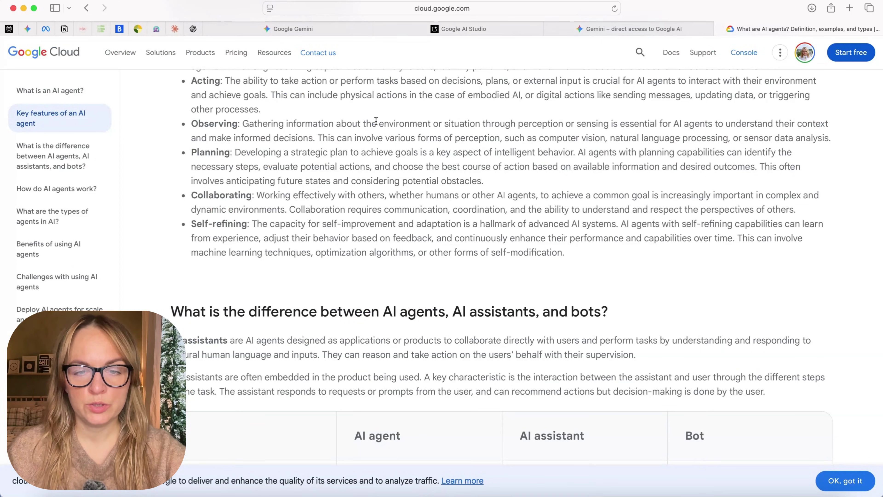
scroll(388, 152, "down", 20)
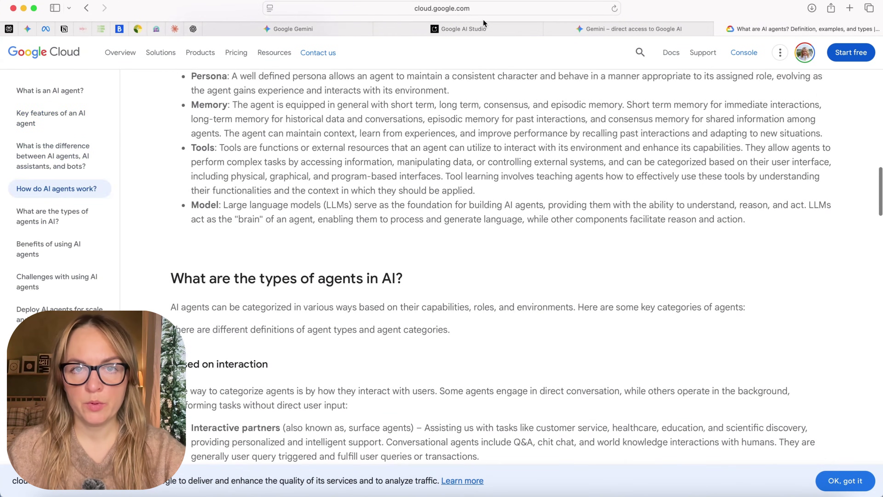
left_click(485, 9)
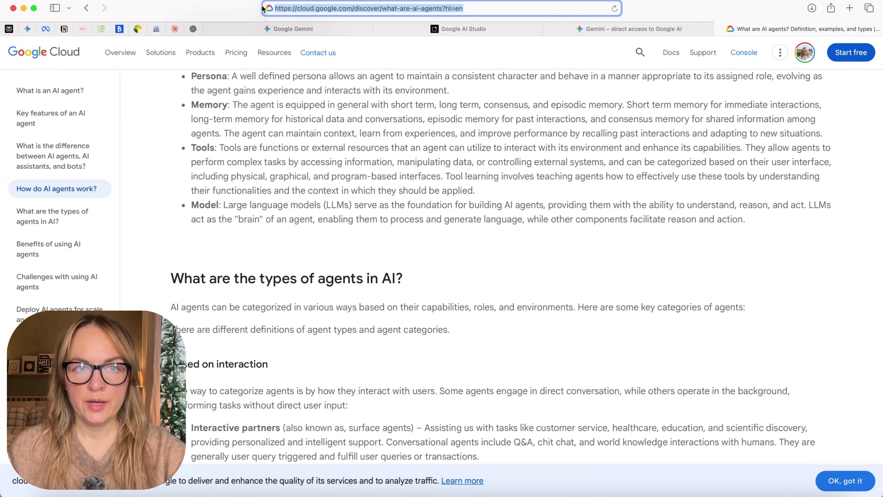
left_click(273, 27)
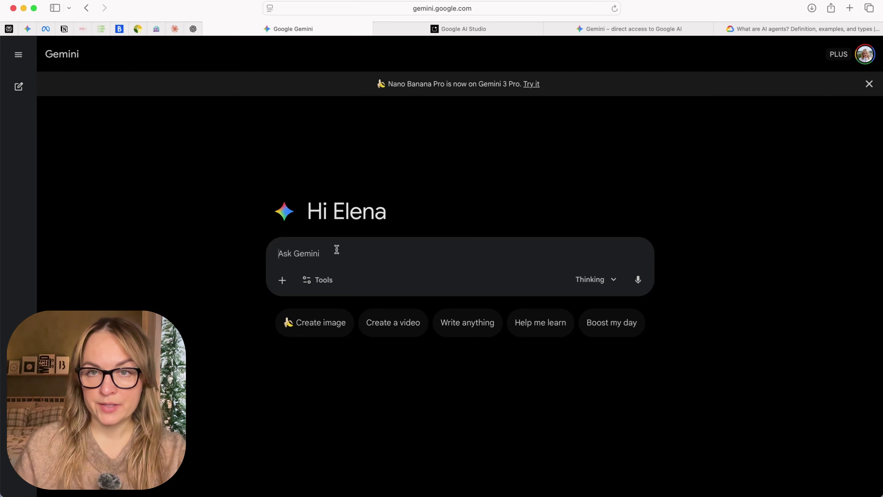
Write the simple-language infographic prompt with gumroad.com as style reference and 'here is the article'.
type("create an infographic for this")
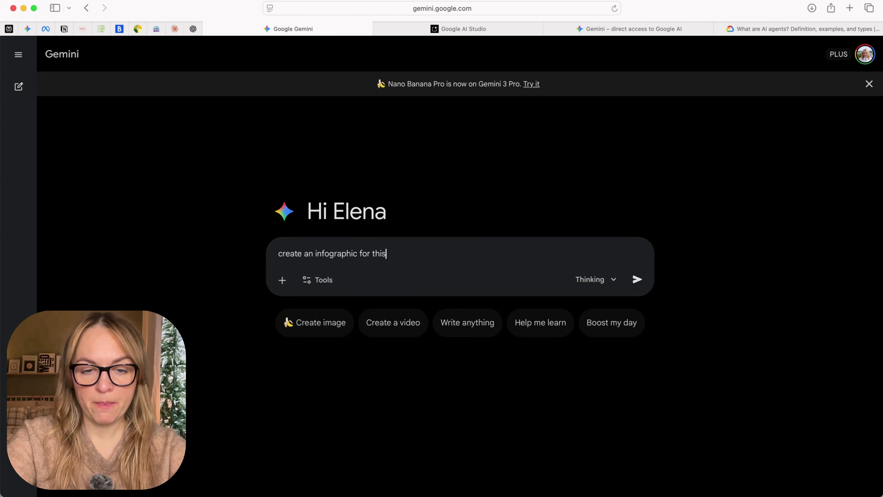
type(" articple")
key("BackSpace")
key("BackSpace")
key("BackSpace")
type("le. should be simple")
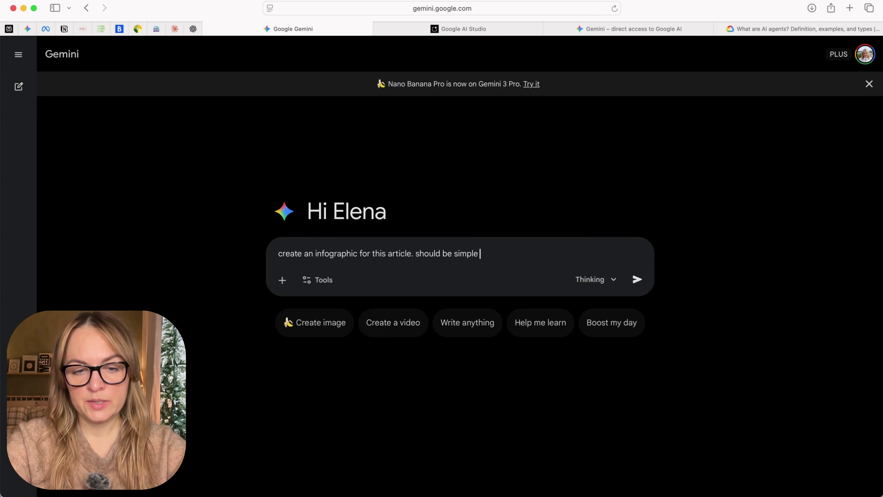
type(" language")
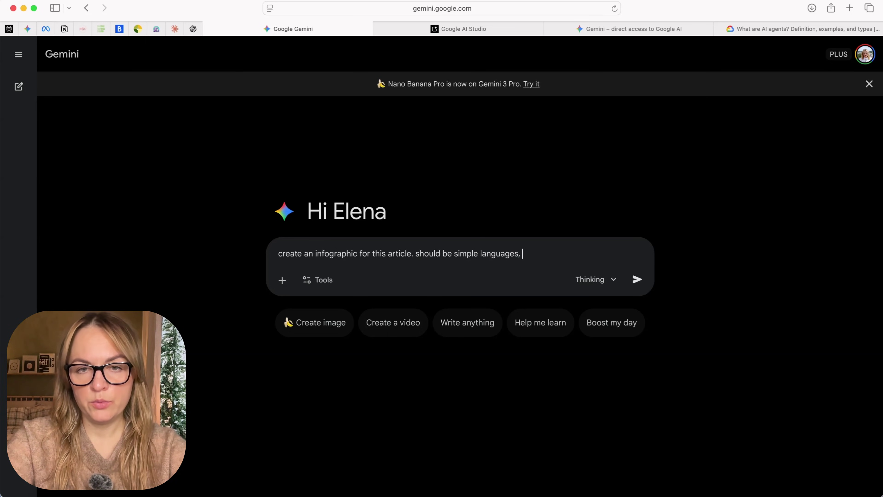
type(", do not")
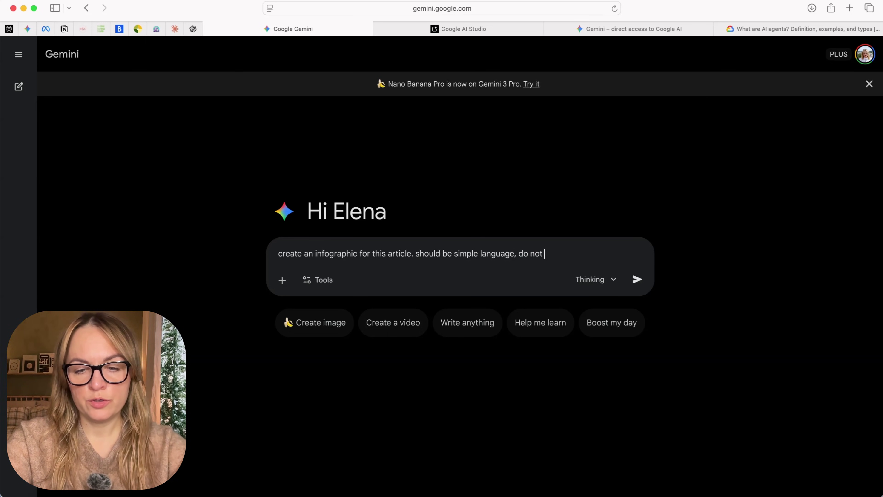
type(" overwhelm with too many de")
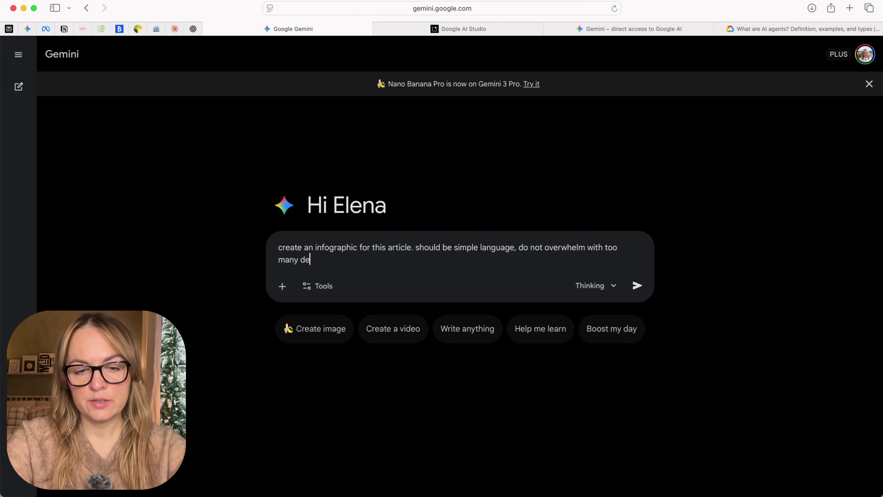
type("tails, keep it")
left_click(849, 7)
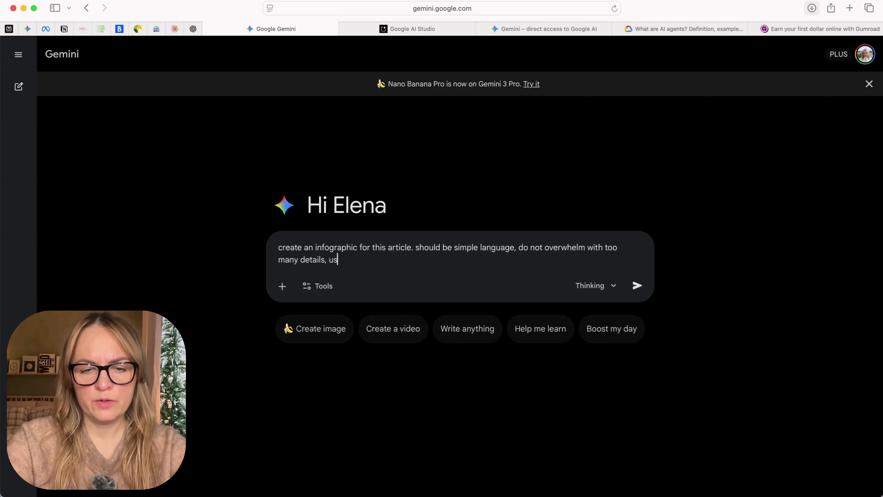
type("this as")
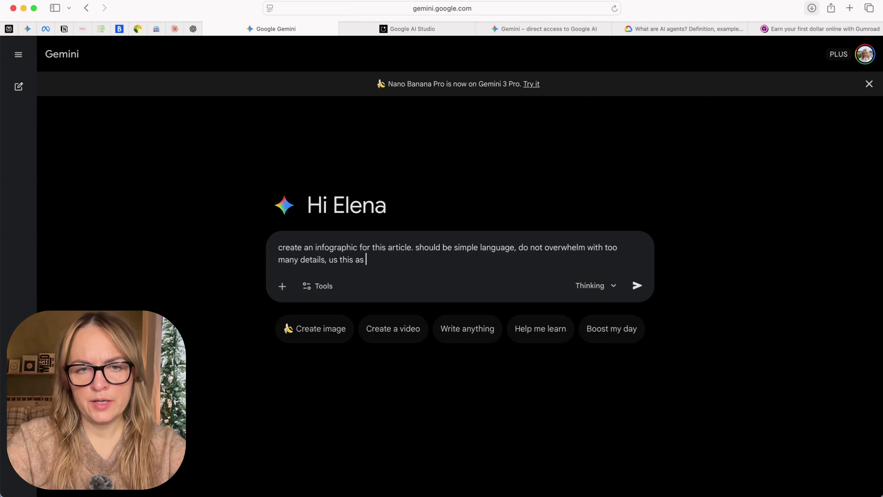
type(" a style refee")
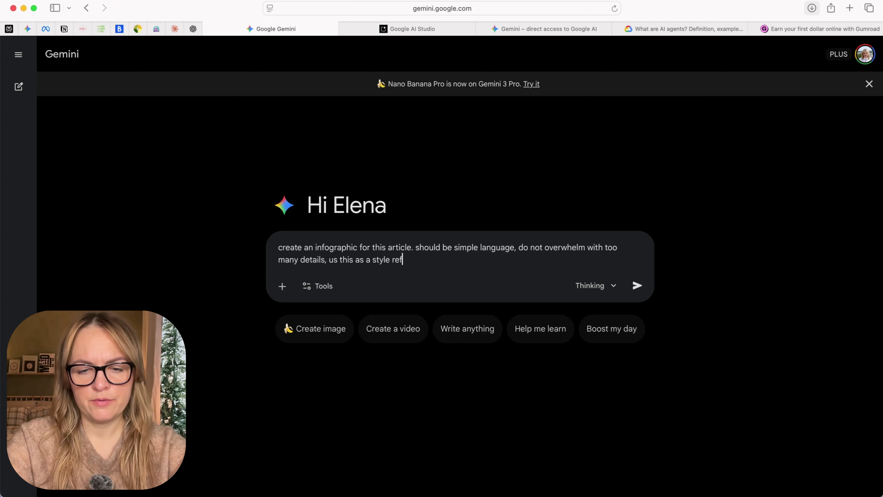
type("ence:")
key("super+v")
key("shift+Return")
type("here is the article")
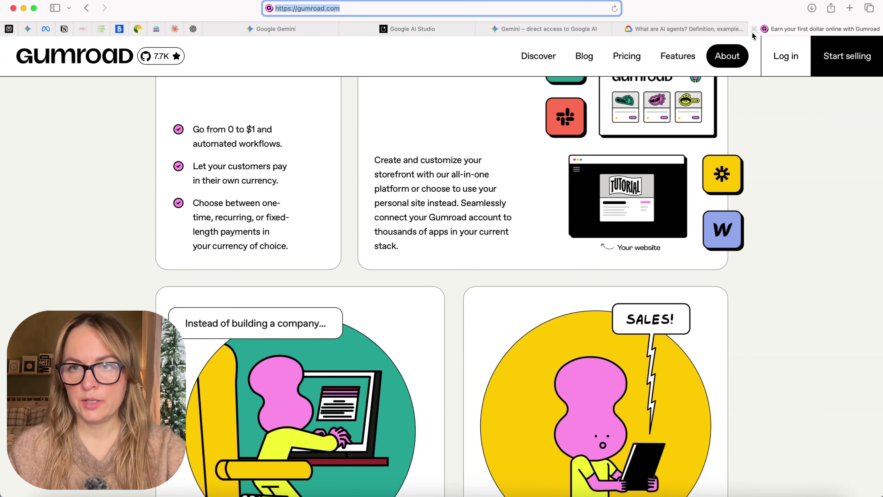
left_click(682, 29)
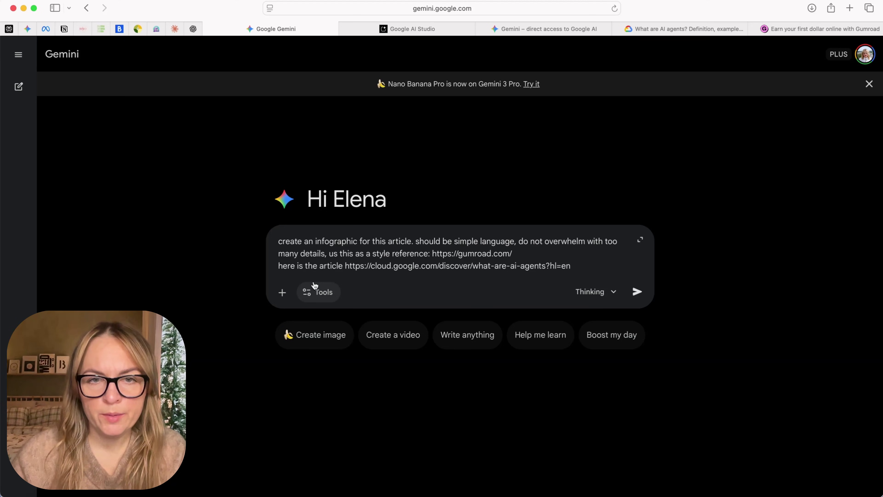
Switch the prompt to Create images mode and send the infographic request.
left_click(318, 292)
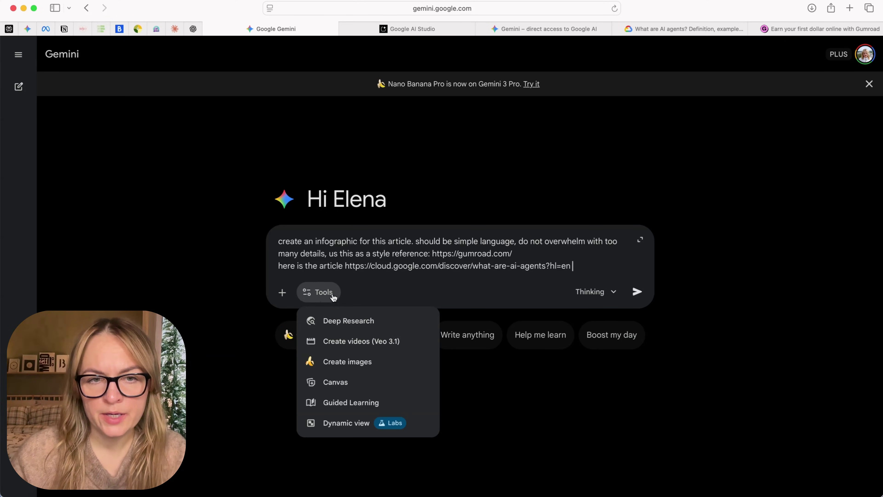
left_click(365, 361)
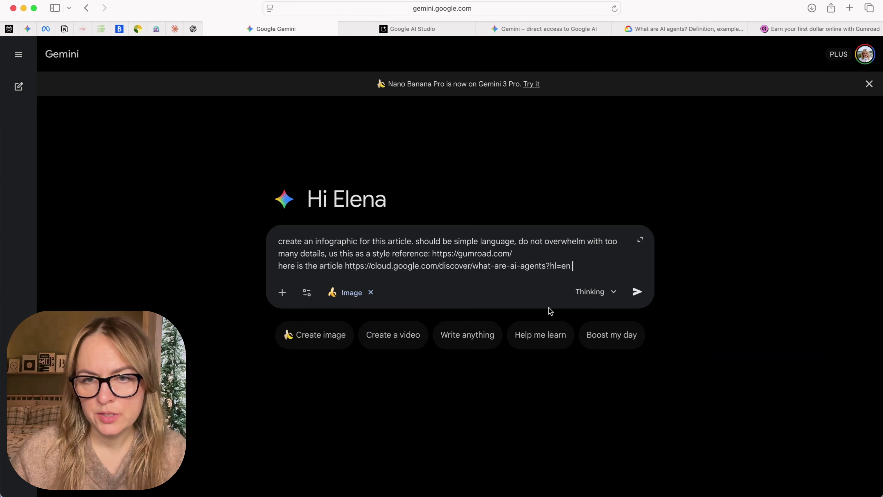
left_click(637, 292)
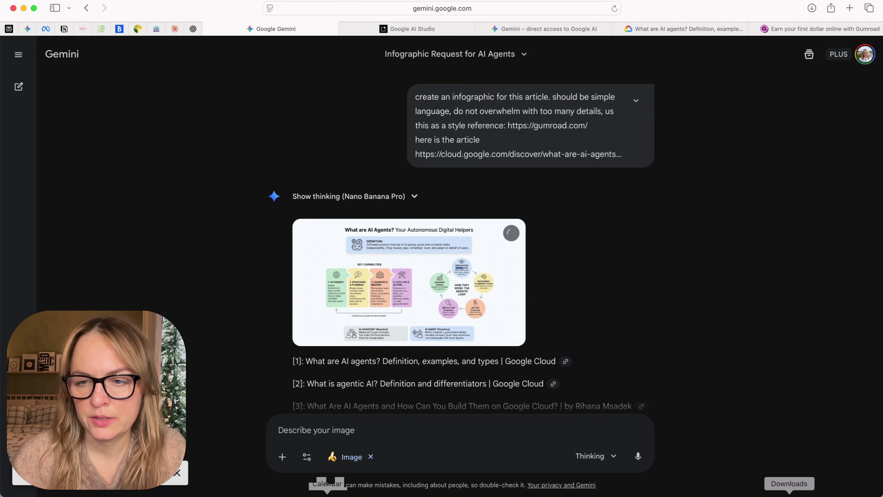
View the 'What are AI Agents?' infographic at full size, then return to the chat.
left_click(788, 494)
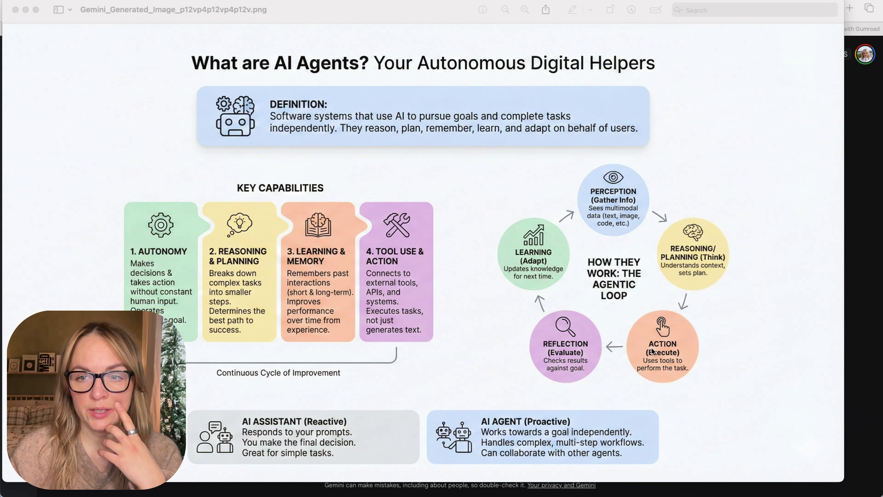
left_click(527, 442)
left_click_drag(483, 431, 644, 454)
left_click(604, 404)
left_click(858, 282)
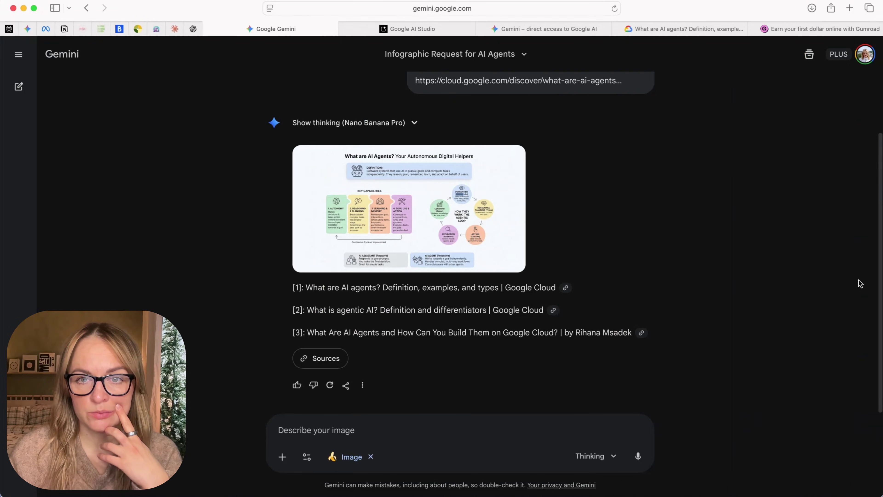
In a new chat, attach the cup image and photoshoot prompt, editing the note to '(close up)'.
key("super+shift+o")
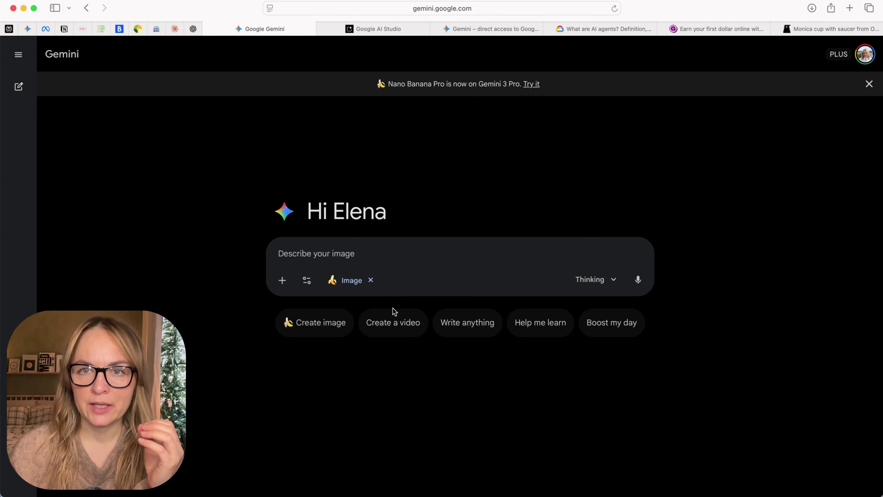
key("super+v")
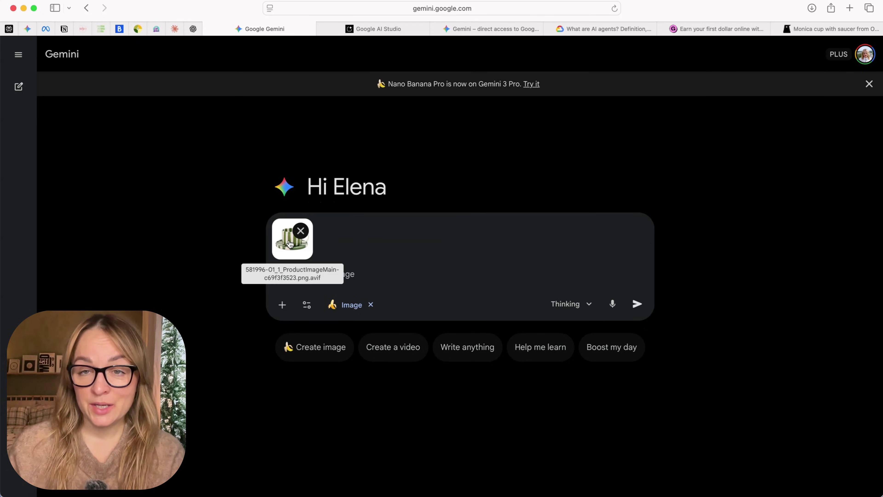
type("create a professional photoshoot 4k editorial magazine style of this cup placed on a table (close ) in a Japandi inspired aesthetic, living room")
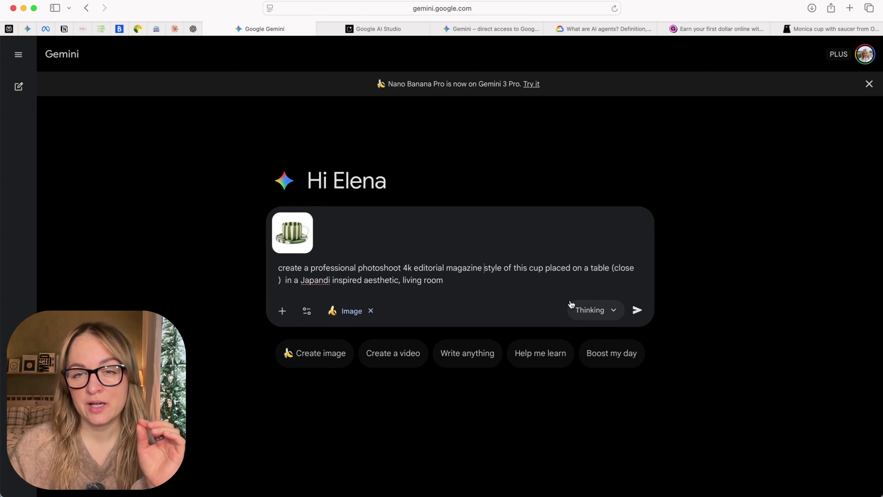
left_click(278, 280)
type("up")
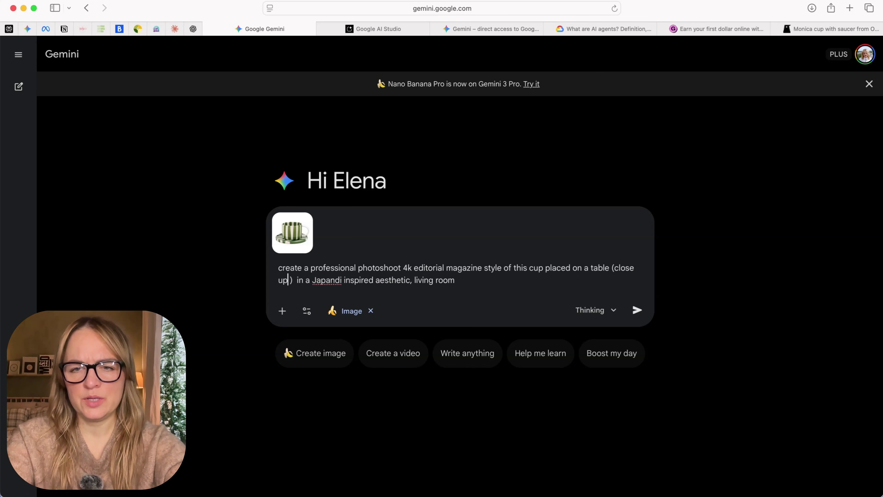
key("Delete")
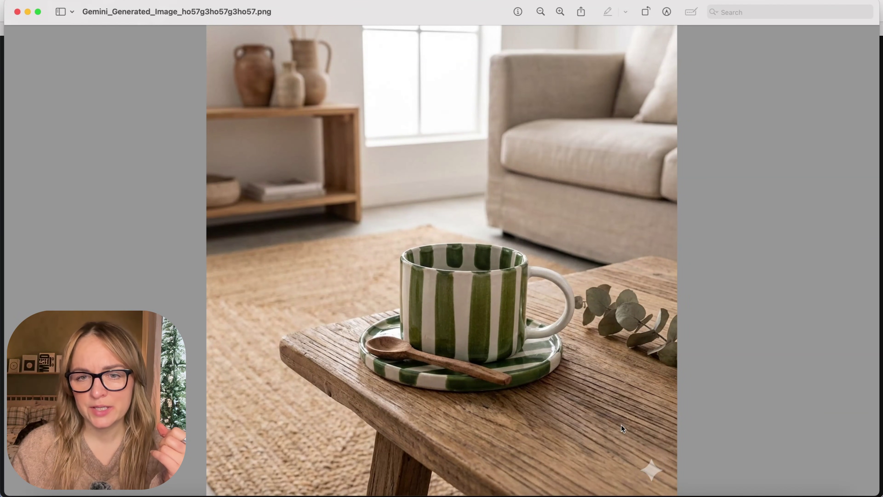
Attach the profile portrait and office photoshoot prompt with 'without changes' after 'person', and send.
key("super+w")
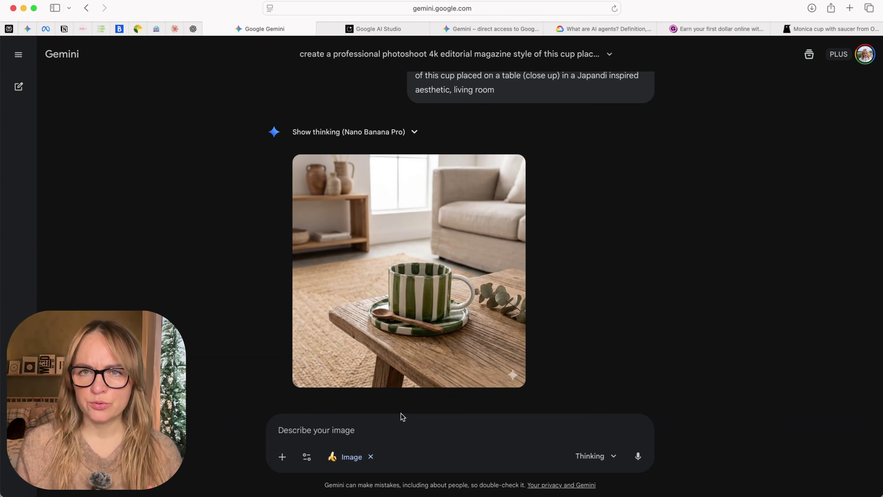
key("super+v")
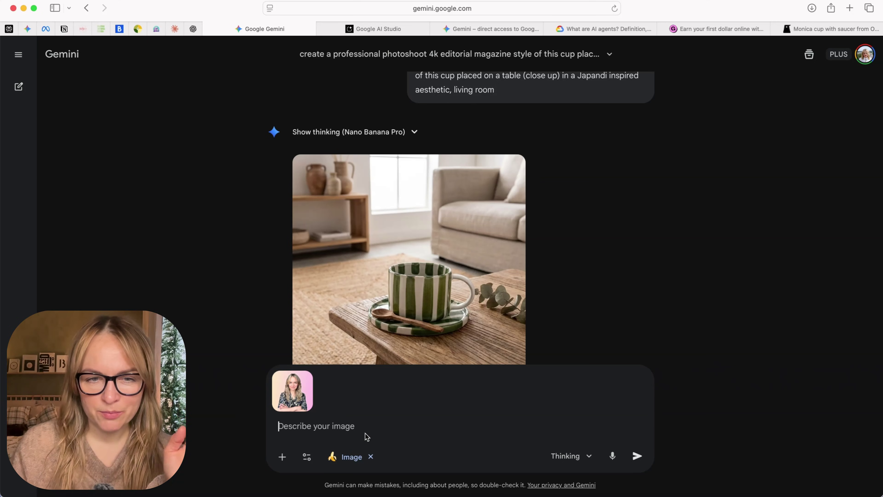
type("create an editorial photoshoot with this person. keep the features of the person, but change the environment around to the office space")
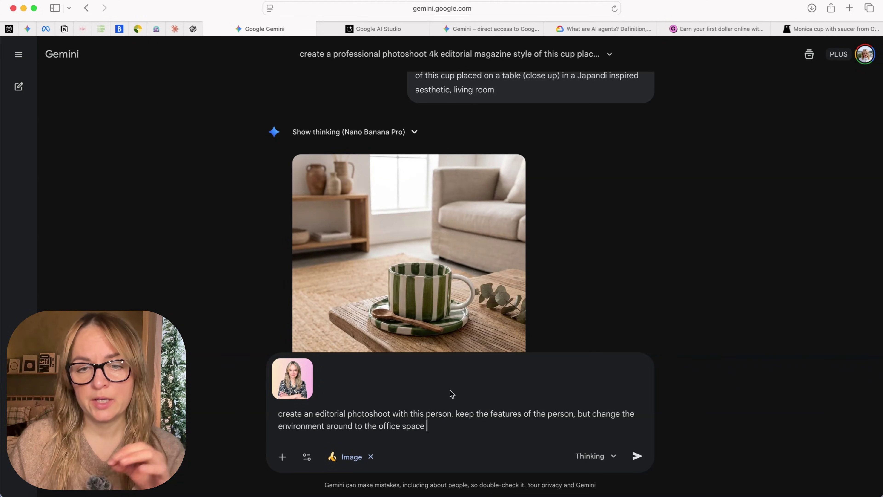
left_click(573, 414)
type("without cha")
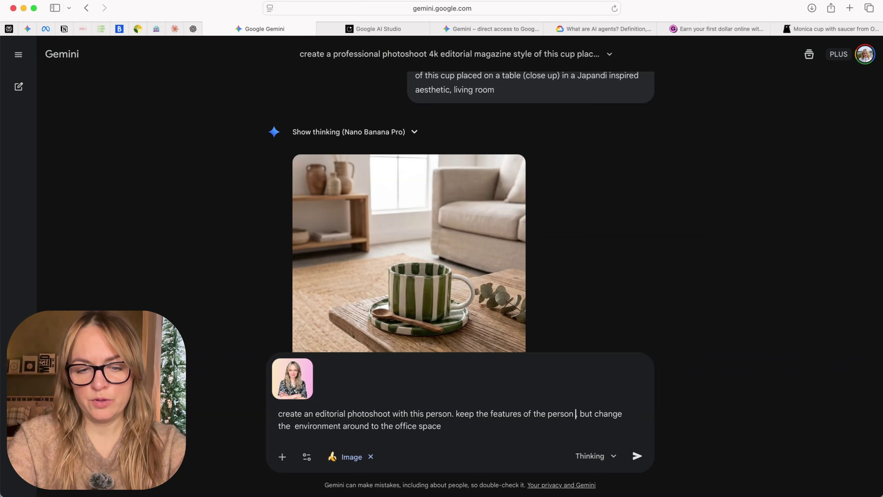
type("nges")
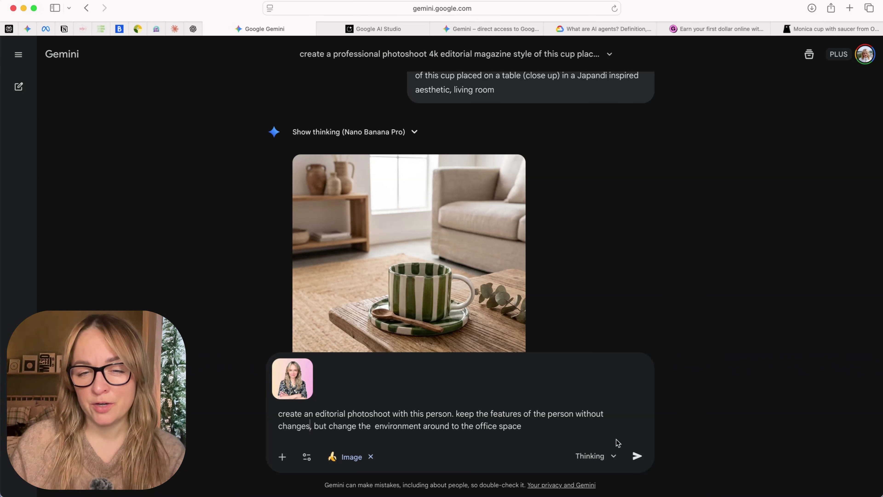
left_click(637, 456)
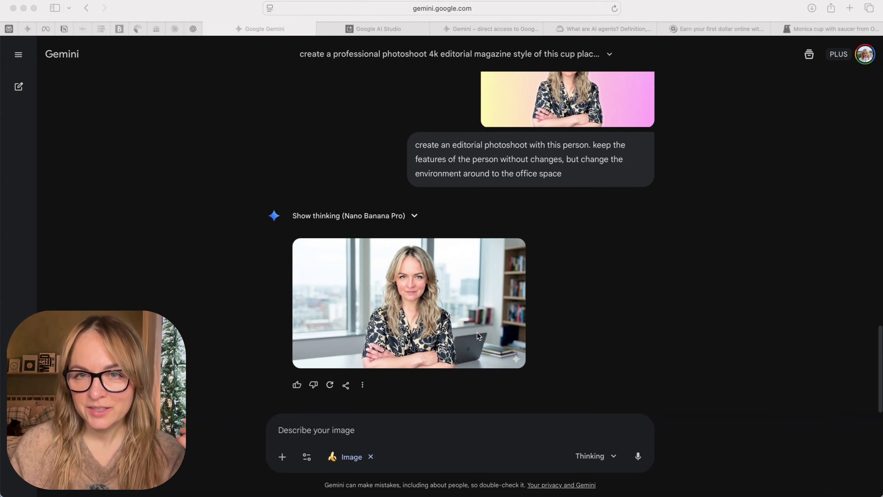
Scroll through the generated office and Japandi living-room portrait results.
scroll(478, 336, "up", 1)
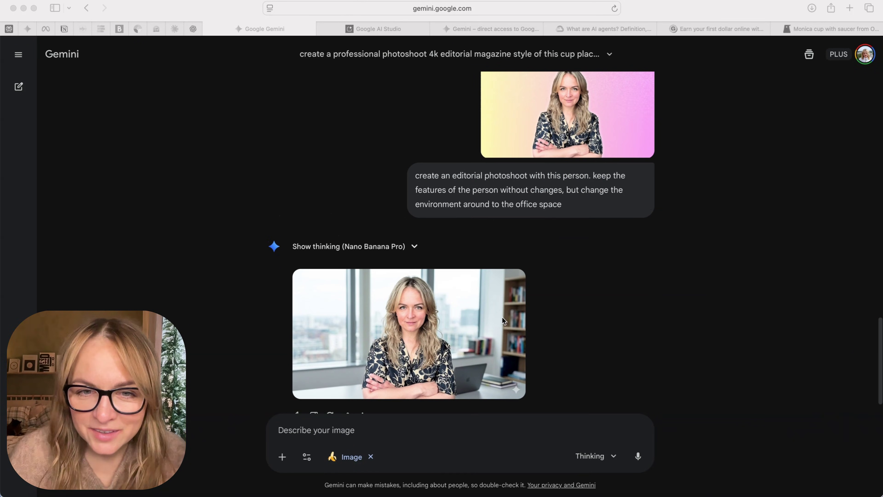
scroll(438, 298, "up", 5)
scroll(439, 297, "up", 2)
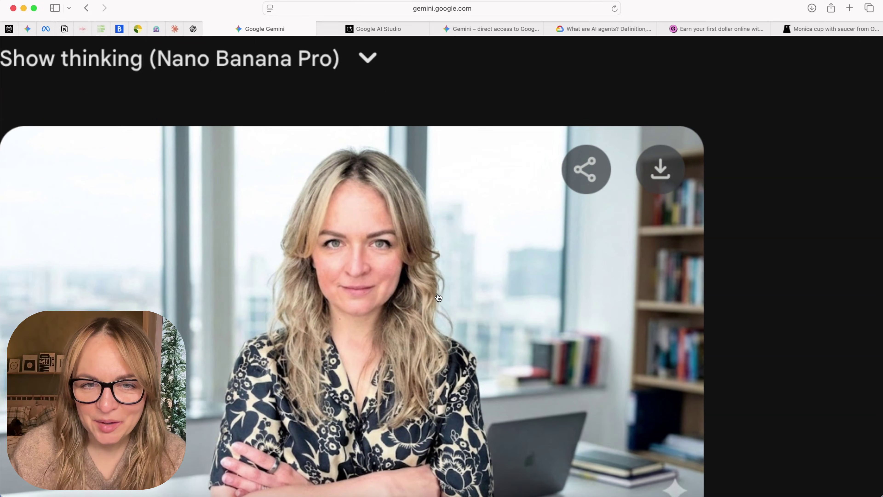
scroll(438, 297, "down", 6)
scroll(430, 186, "up", 3)
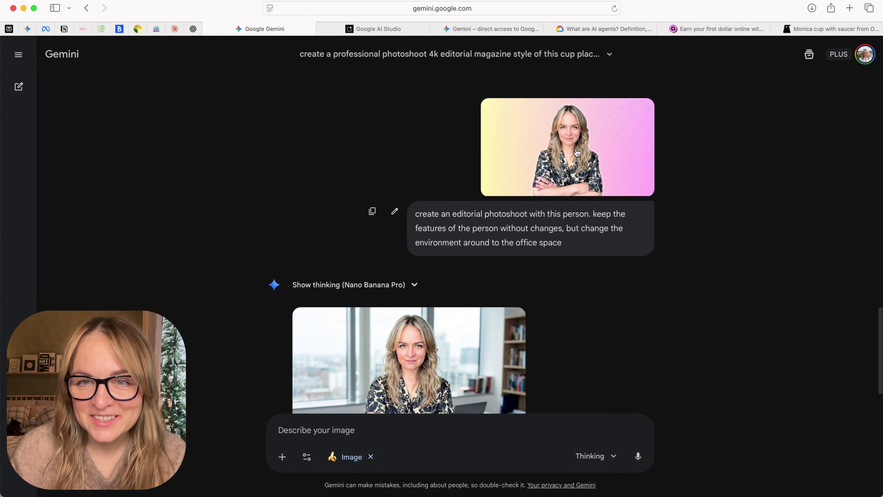
scroll(434, 195, "up", 5)
scroll(461, 271, "down", 5)
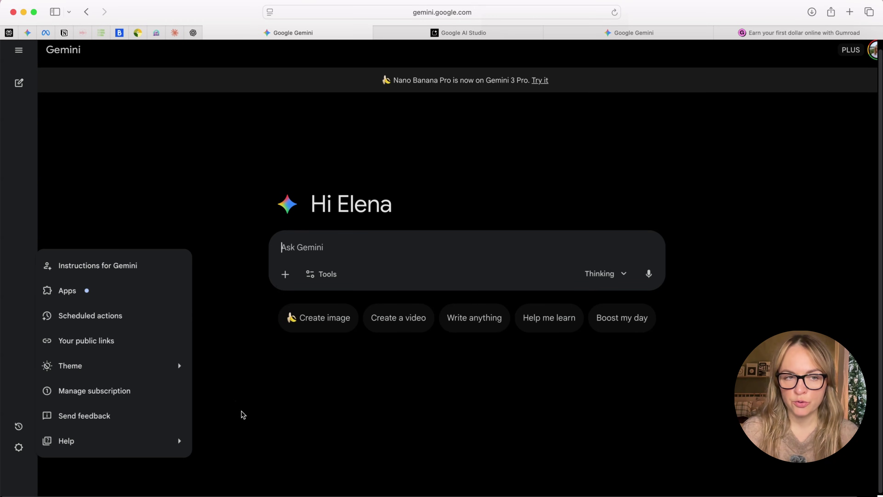
Open Settings › Instructions for Gemini to see the YouTube channel and online-business entries.
left_click(226, 407)
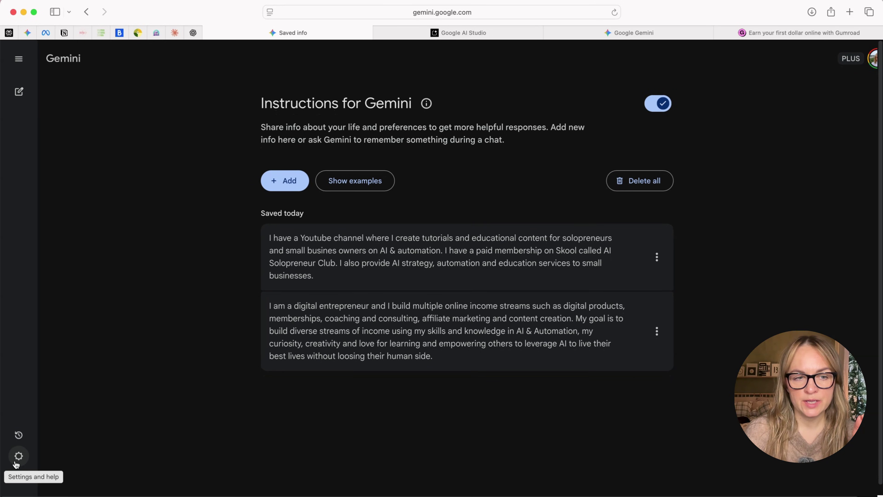
left_click(18, 456)
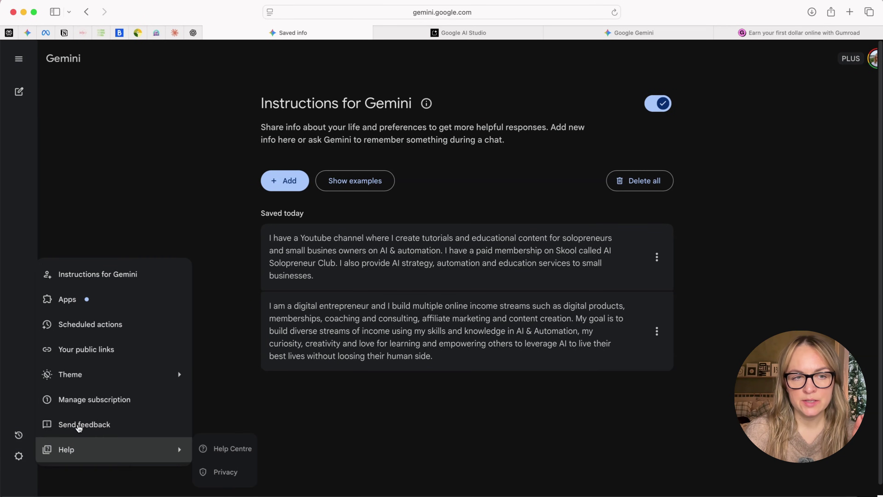
left_click(162, 276)
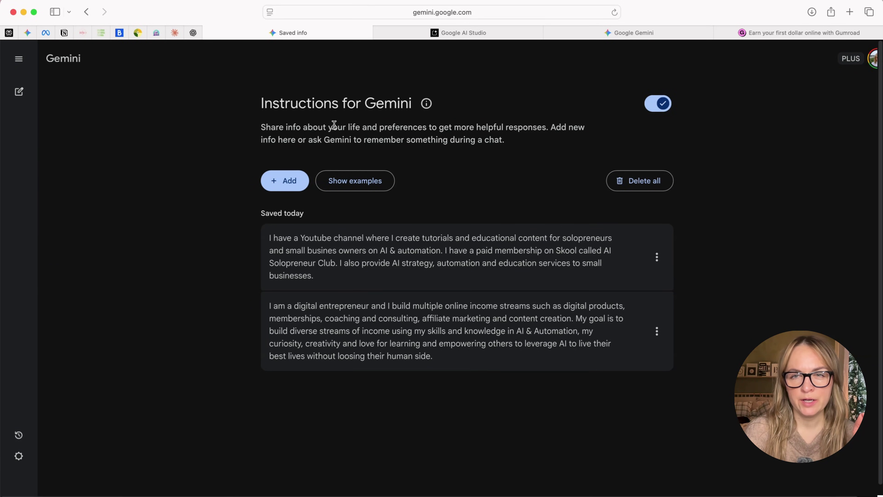